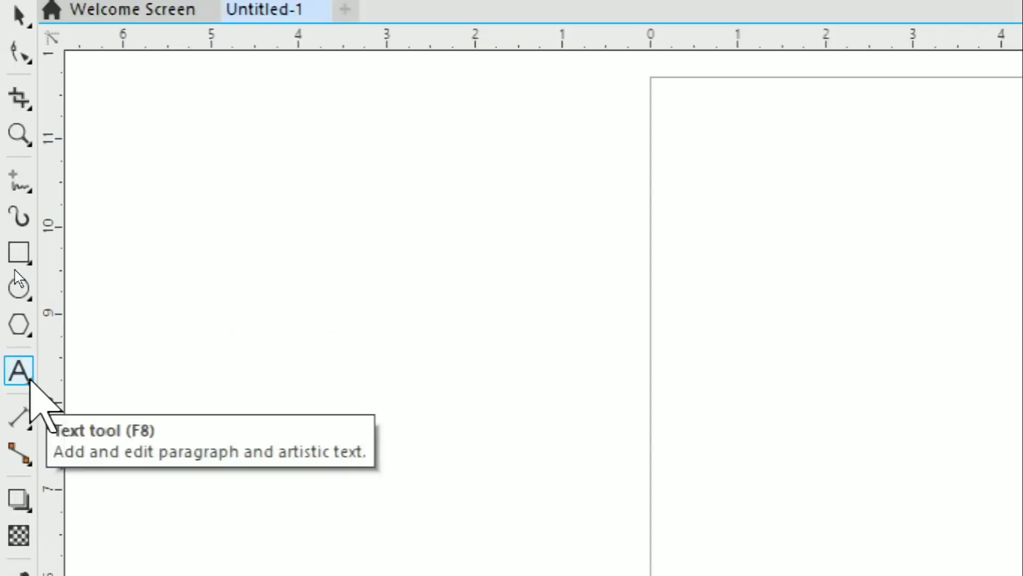
Step: Draw a table of 5 rows and 3 columns, about 5.8 by 4 inches, in the upper part of the page
left_click(29, 380)
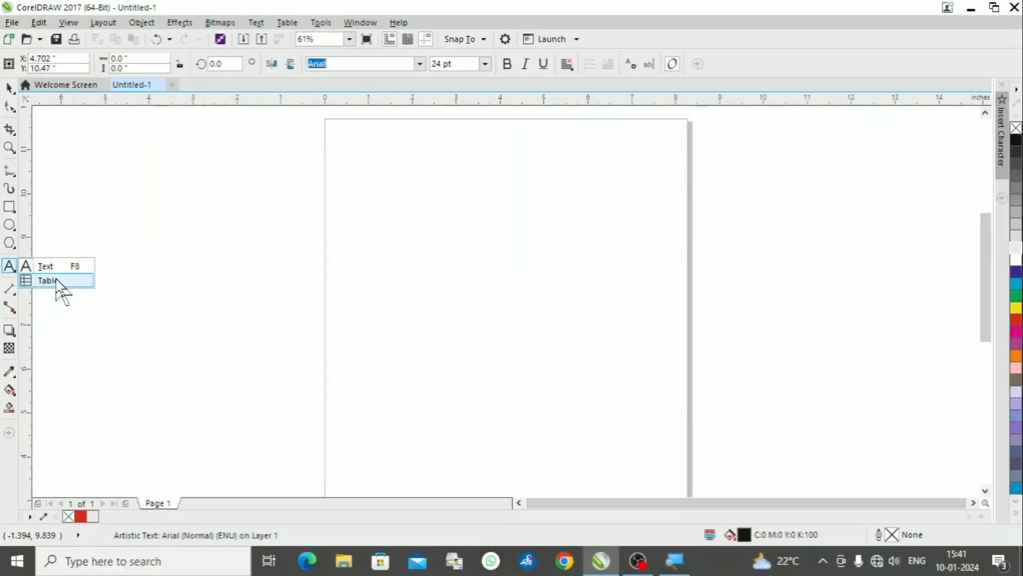
left_click(48, 281)
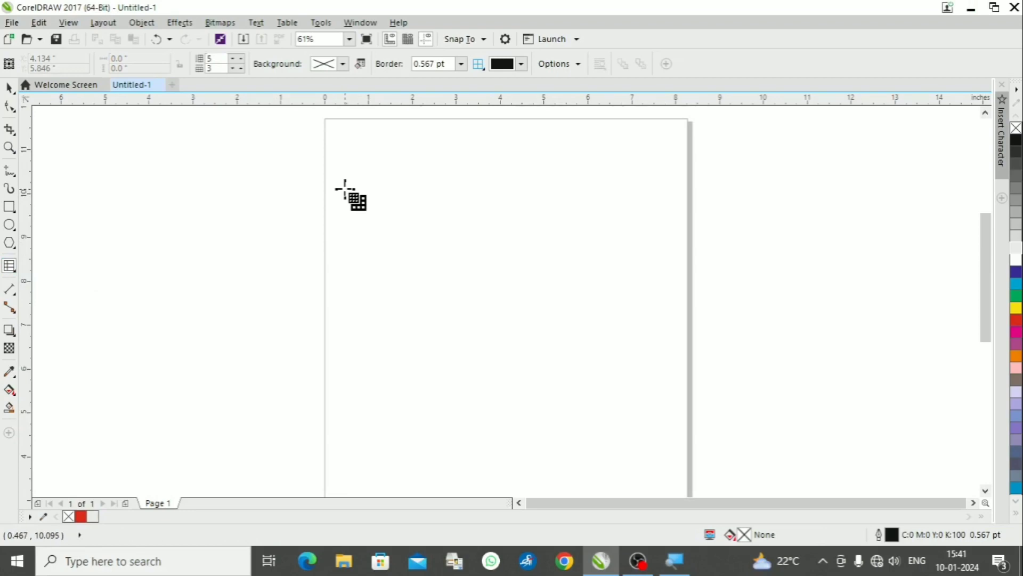
left_click_drag(345, 189, 598, 364)
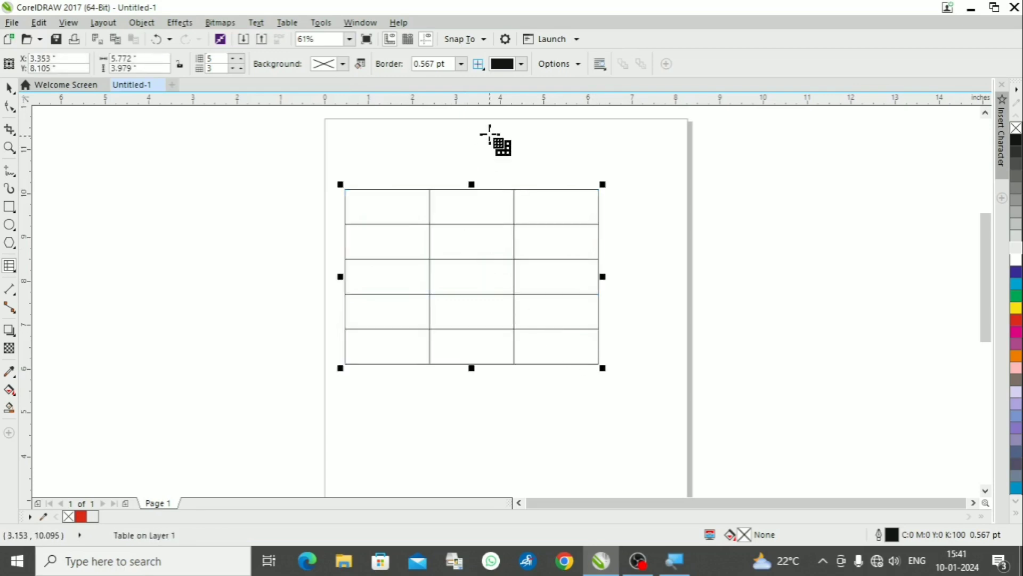
Step: Set the border width of the 5-row table to 1.5 pt
left_click(461, 64)
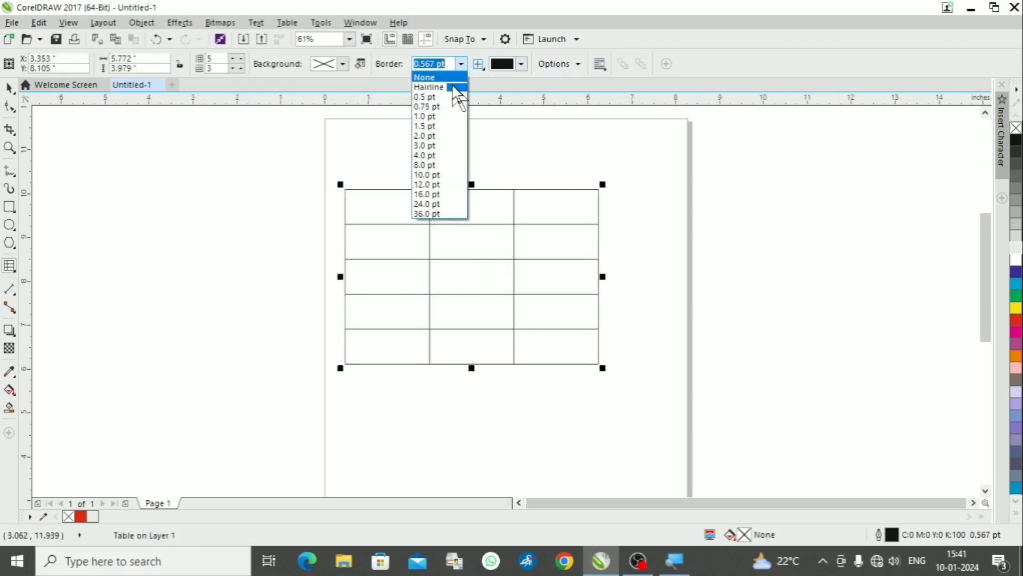
left_click(452, 127)
key("z")
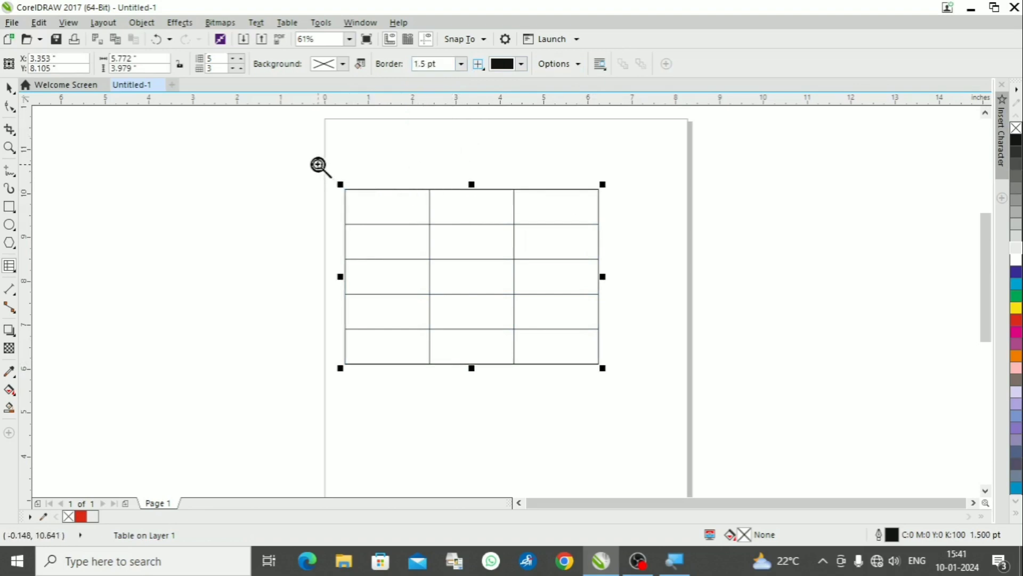
left_click_drag(318, 164, 680, 402)
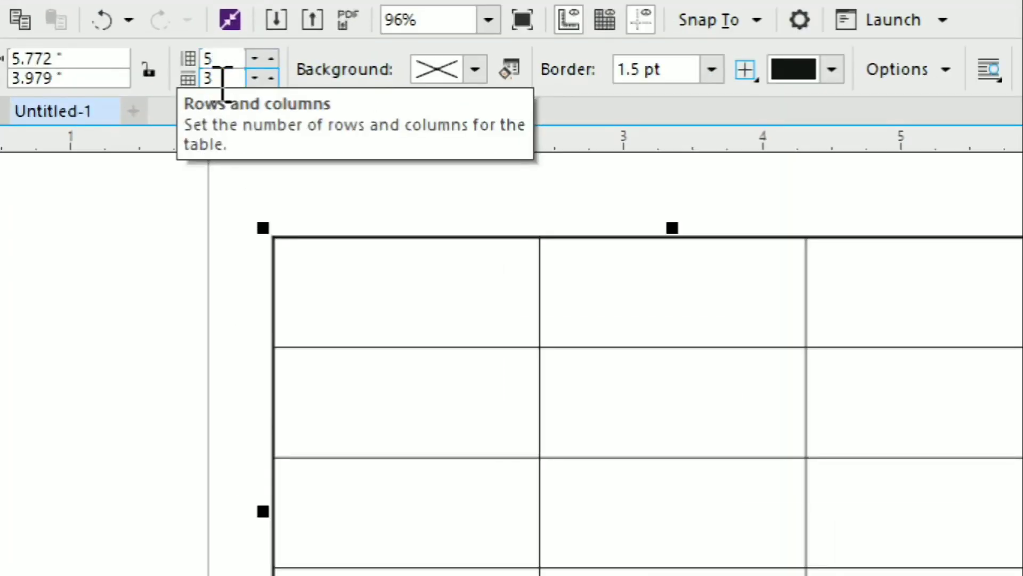
Step: Delete the 5-row, 3-column table from the page
left_click(297, 256)
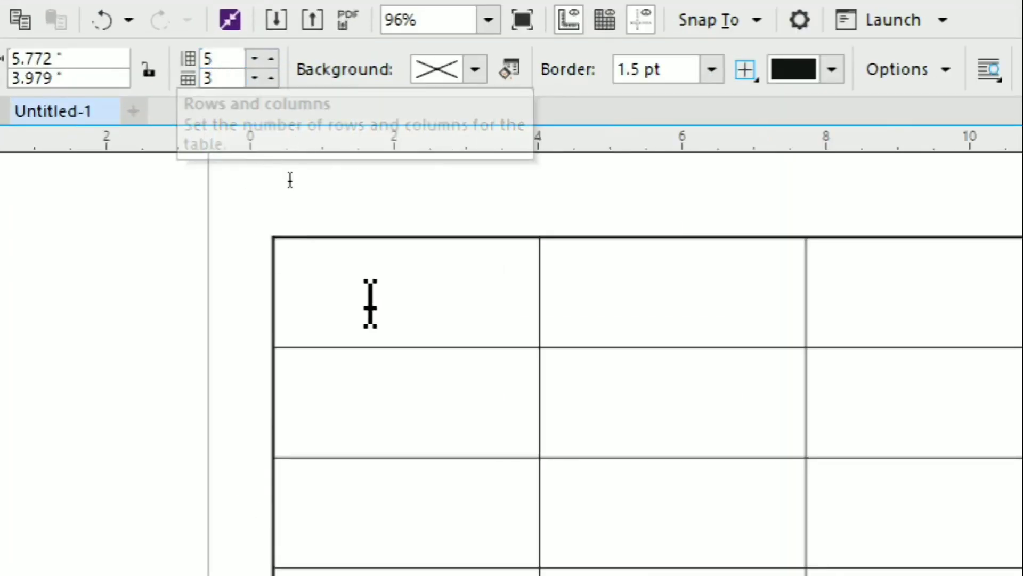
scroll(370, 302, "down", 5)
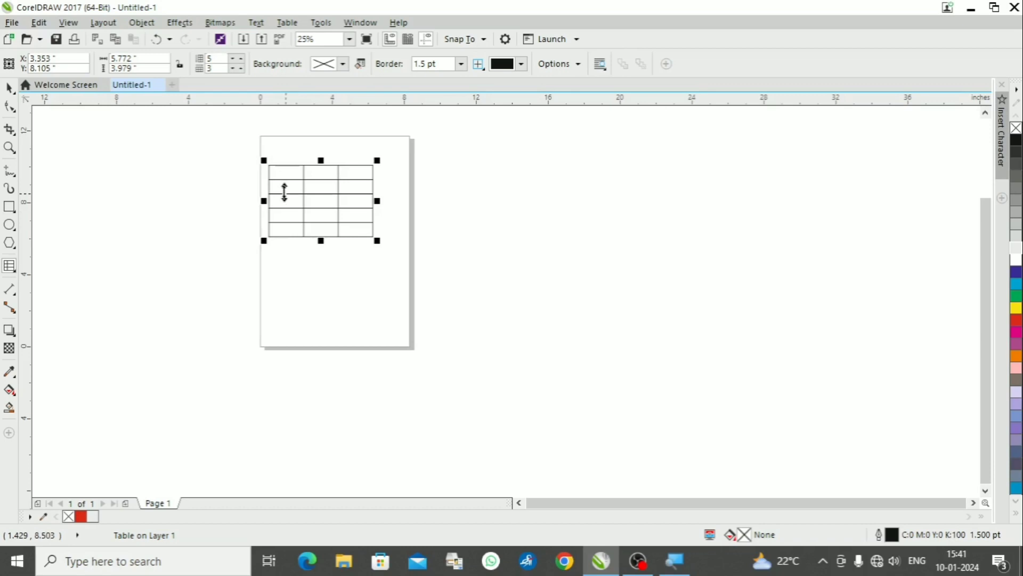
key("z")
left_click_drag(248, 149, 434, 276)
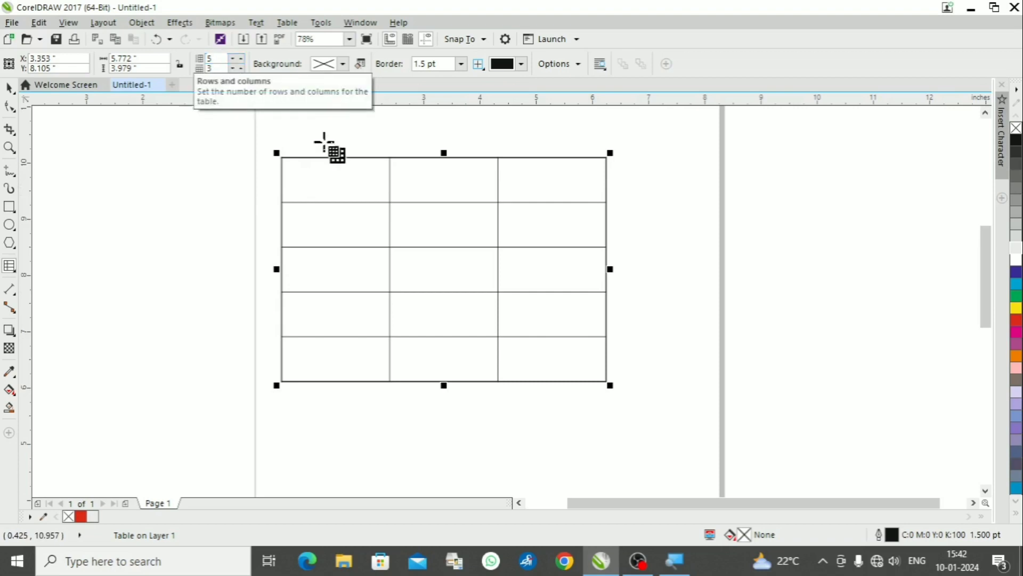
key("space")
left_click(344, 185)
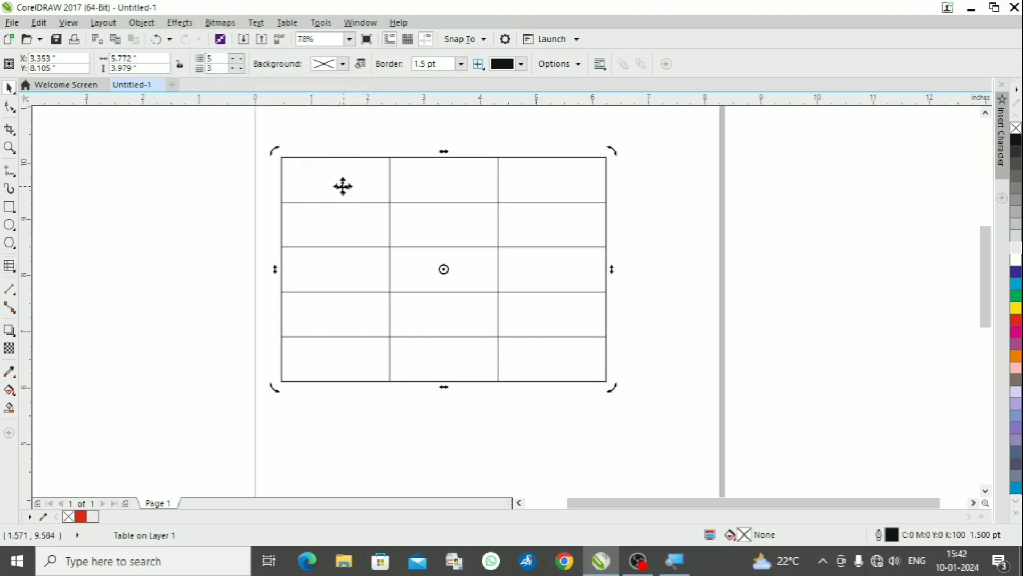
key("Delete")
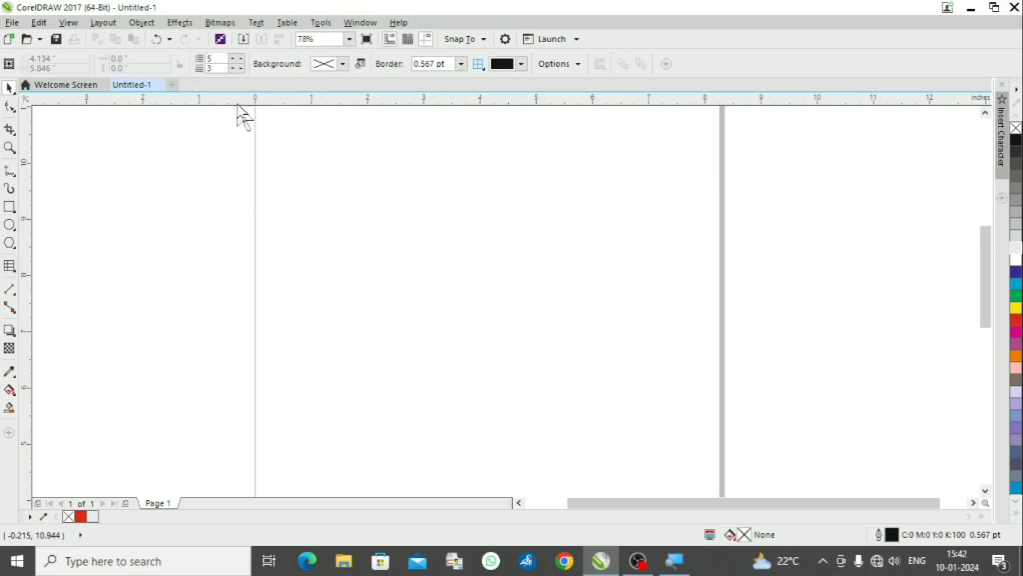
Step: Draw a new table of 4 rows and 5 columns, about 6.5 by 3.3 inches, in the upper part of the page
double_click(218, 59)
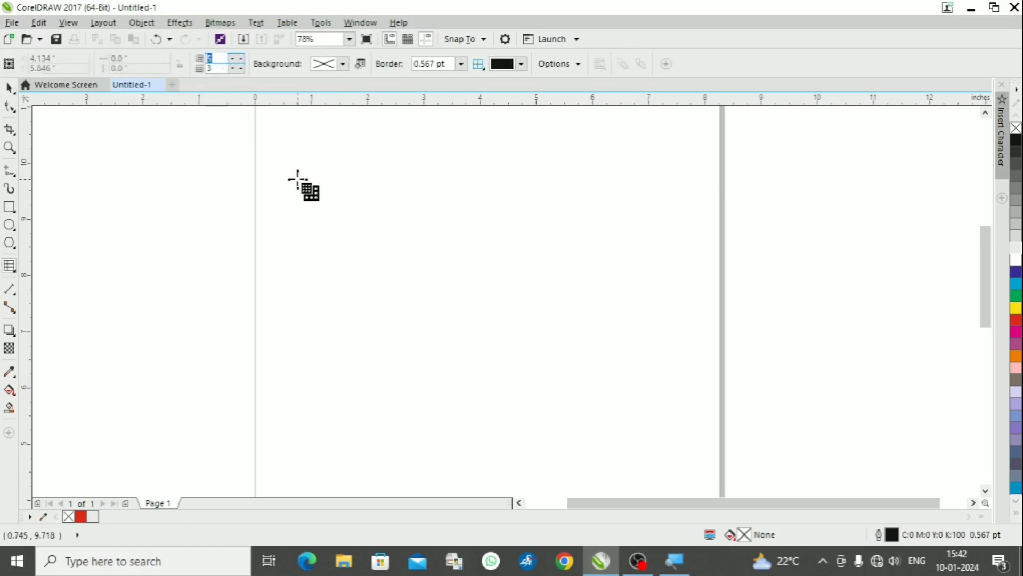
type("4")
left_click(217, 68)
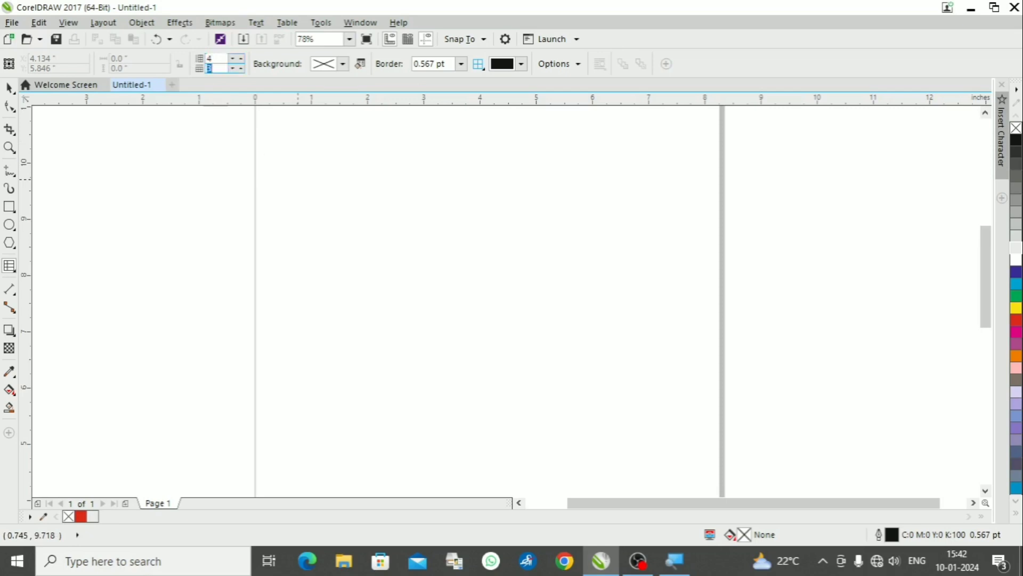
type("5")
left_click_drag(296, 173, 663, 358)
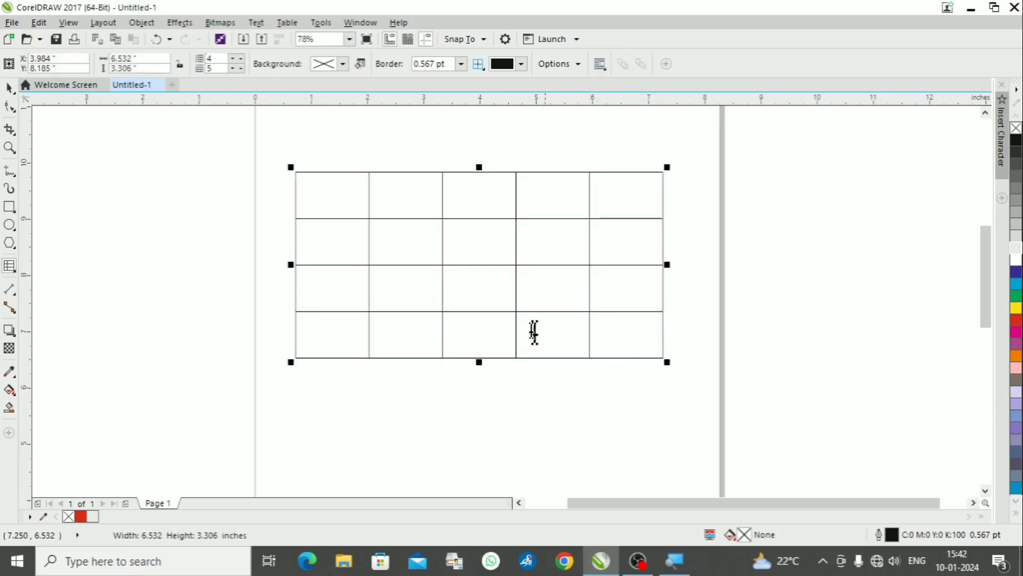
Step: Narrow the table's first column to about 0.6 inch and widen the second column to about 2.25 inches
key("F2")
left_click_drag(272, 147, 702, 374)
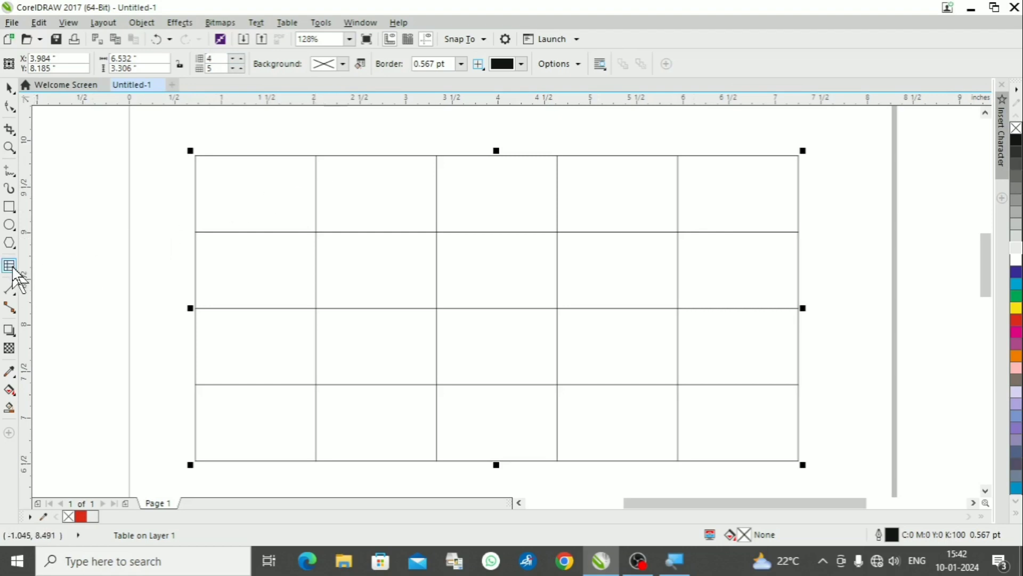
right_click(156, 237)
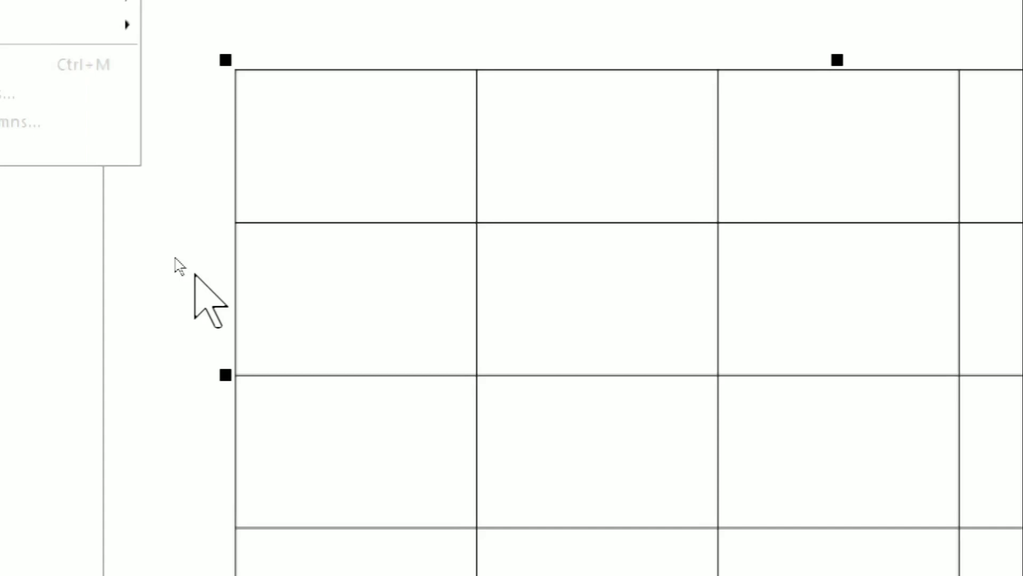
left_click(169, 251)
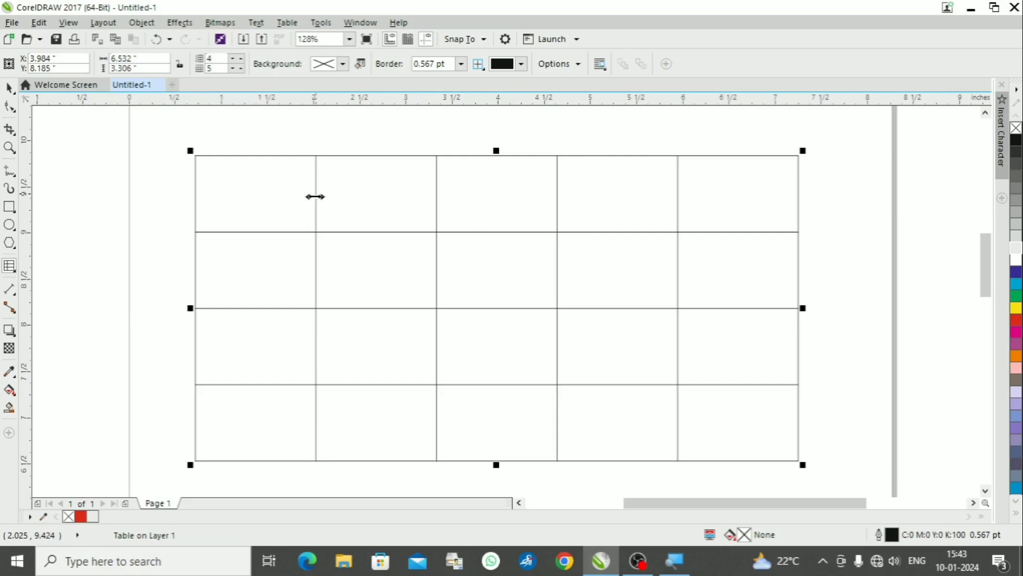
left_click_drag(316, 196, 243, 210)
left_click_drag(434, 200, 459, 202)
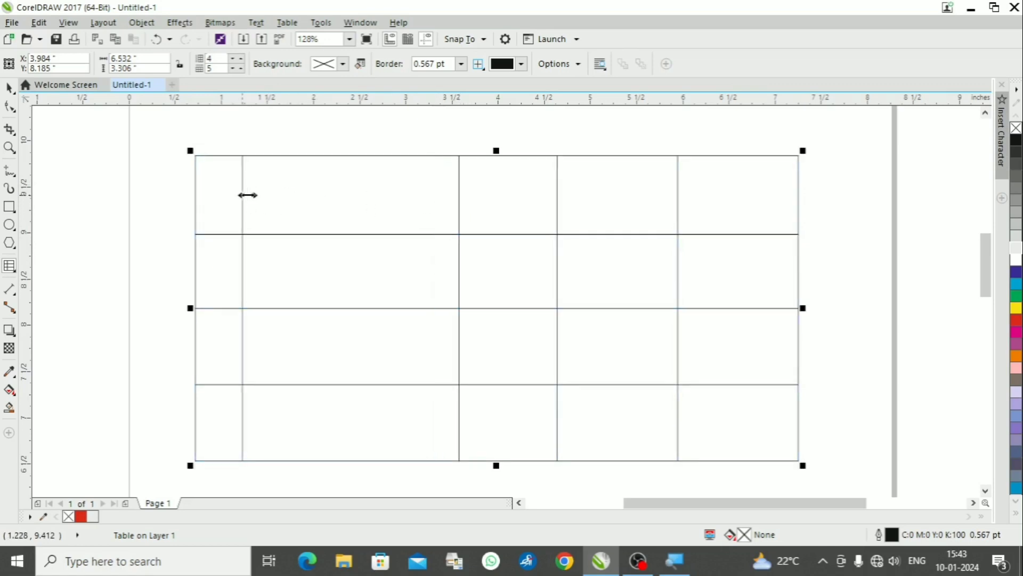
left_click_drag(248, 195, 270, 197)
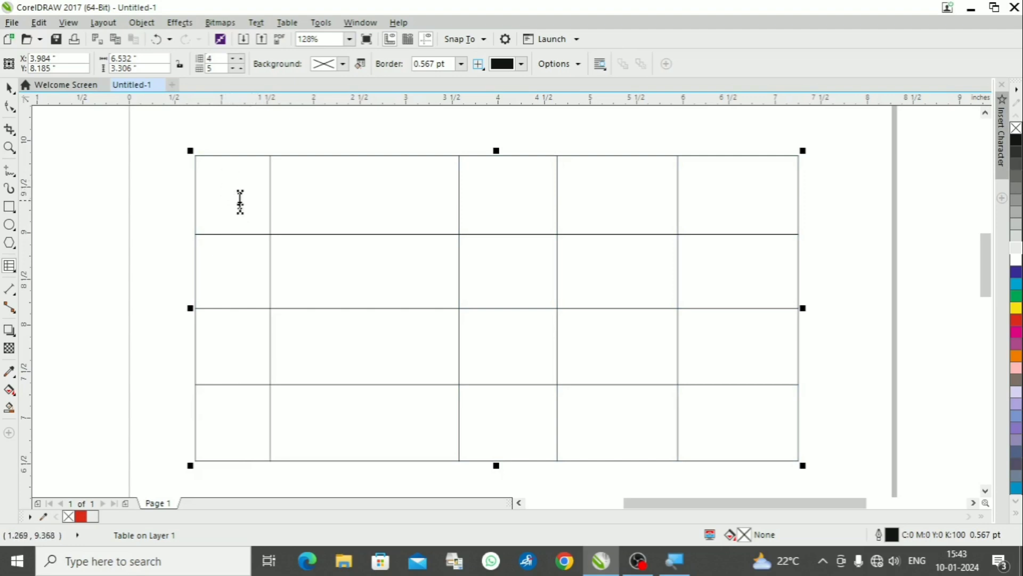
left_click_drag(271, 204, 252, 207)
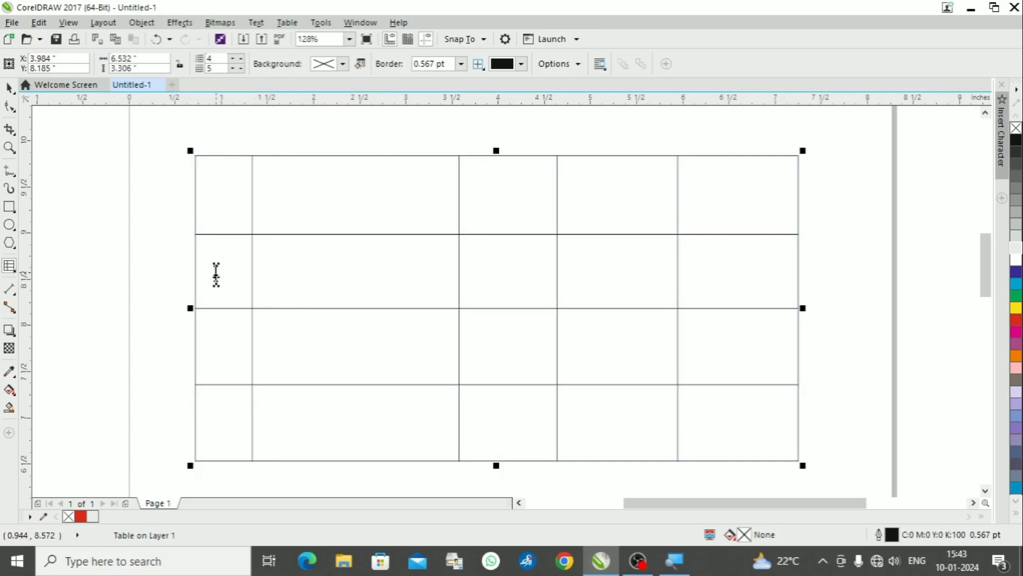
Step: Widen the second column to about 2.9 inches and shift the remaining column dividers toward the table's outer edge
scroll(247, 286, "down", 2)
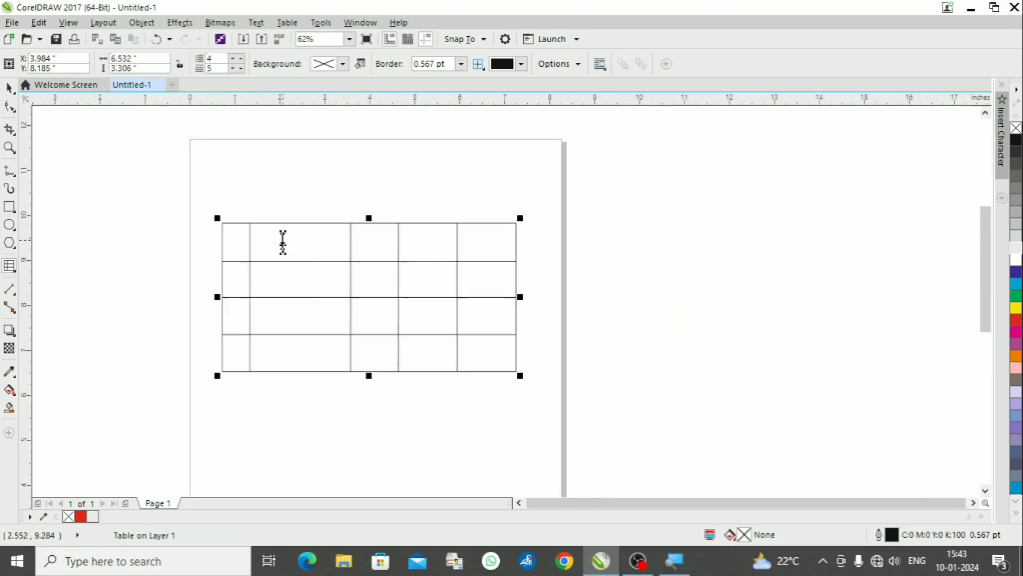
key("F2")
left_click_drag(215, 207, 561, 400)
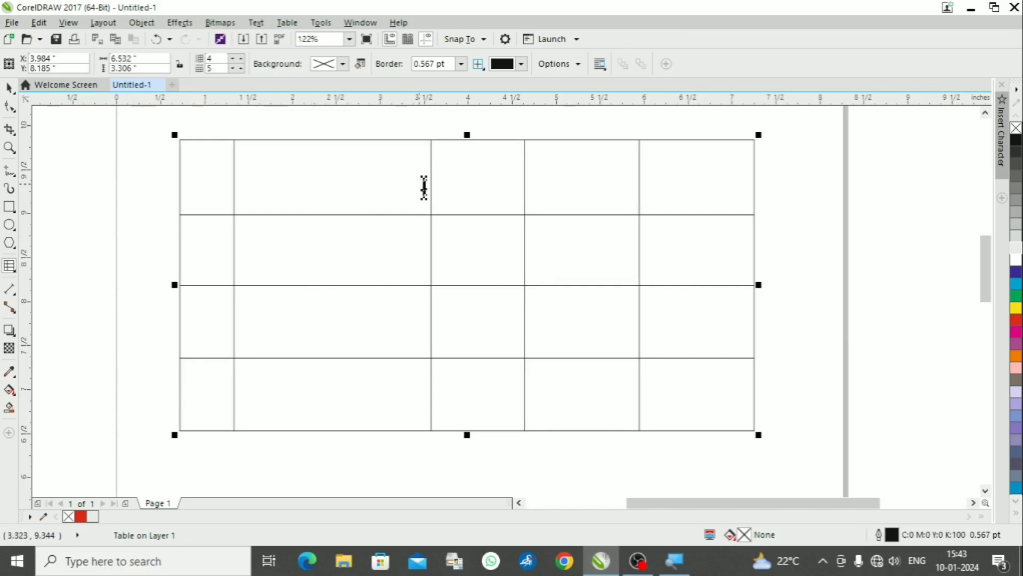
left_click_drag(433, 186, 584, 194)
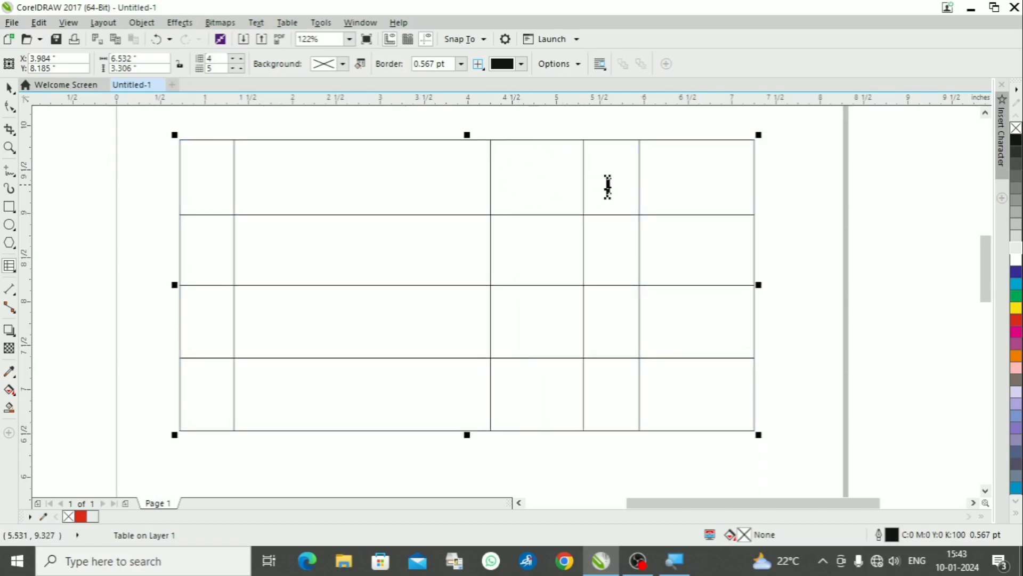
left_click_drag(639, 185, 668, 186)
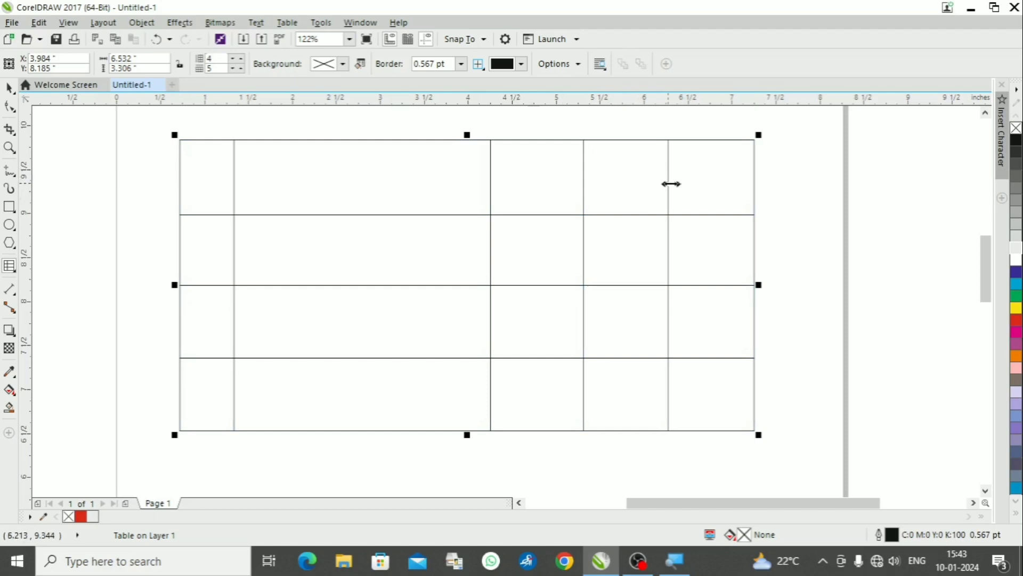
Step: Delete the table's fifth column and widen the fourth column to about 1.83 inches
mouse_move(671, 183)
left_mouse_down()
mouse_move(712, 274)
mouse_move(717, 400)
left_mouse_up()
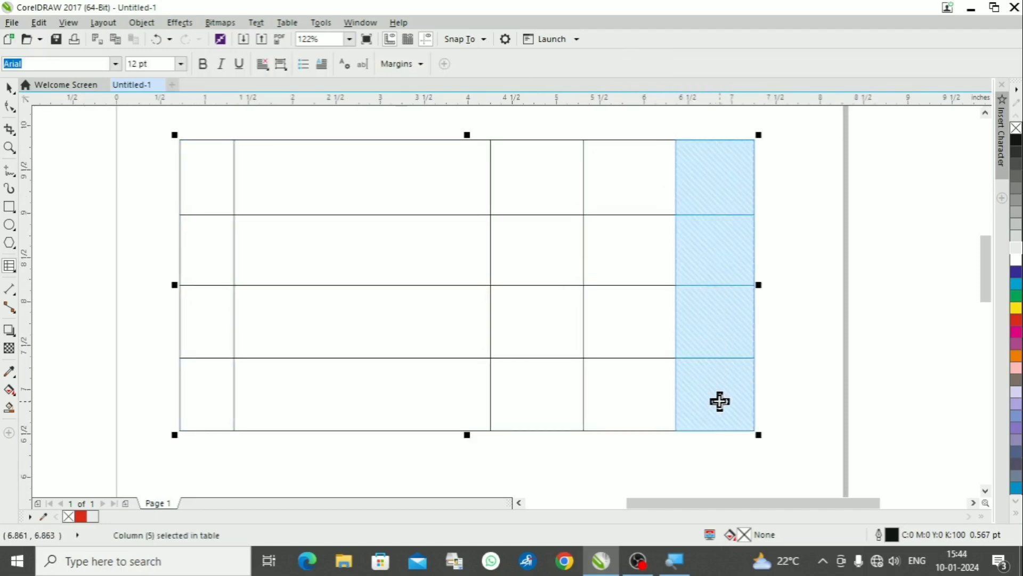
left_click(700, 178)
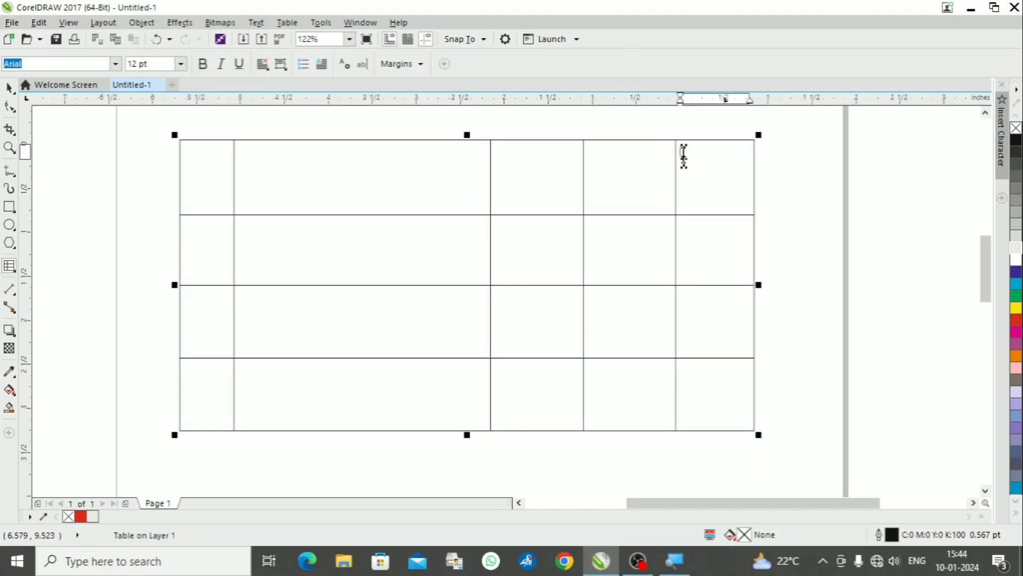
left_click_drag(681, 153, 739, 413)
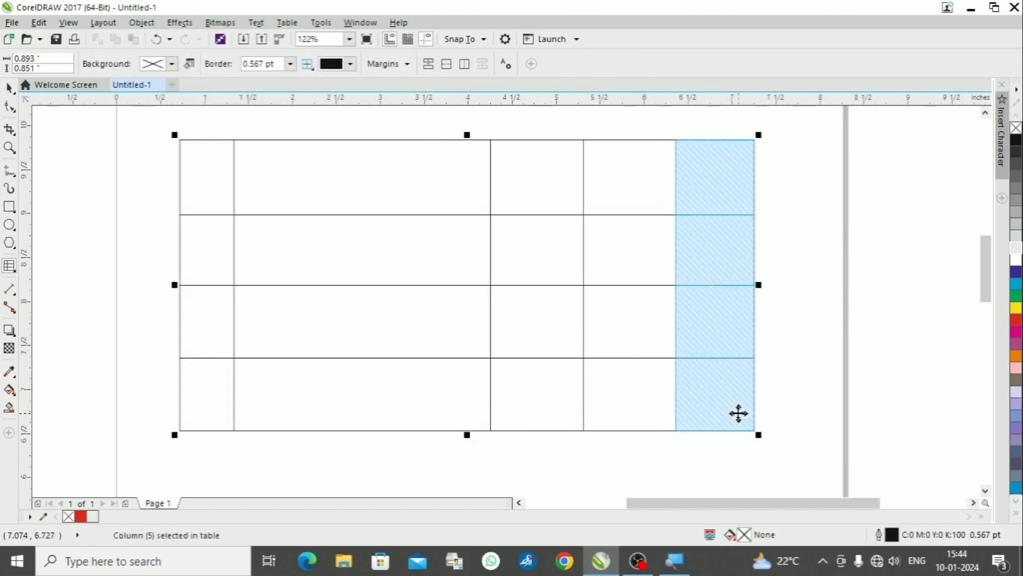
right_click(702, 178)
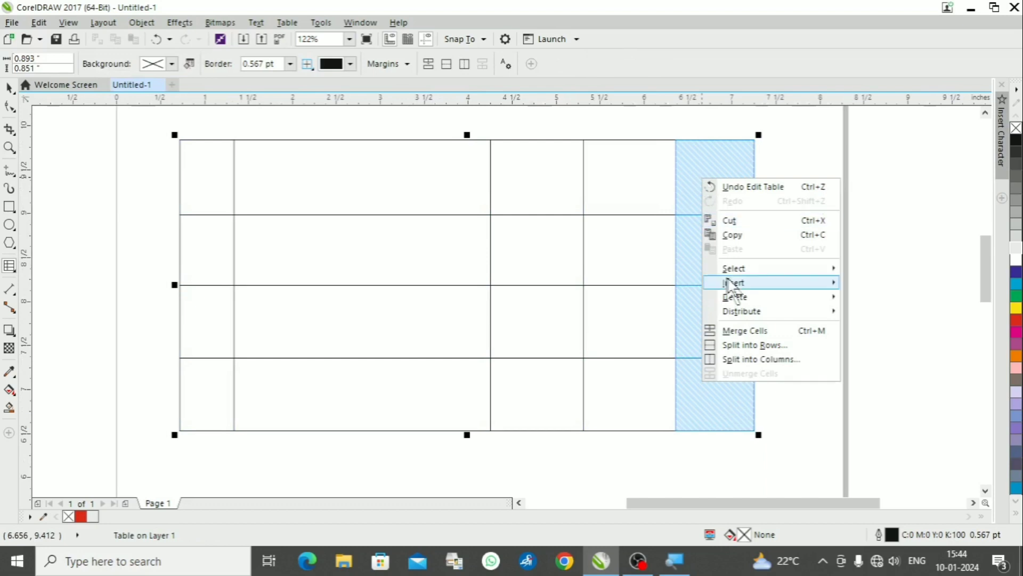
mouse_move(738, 299)
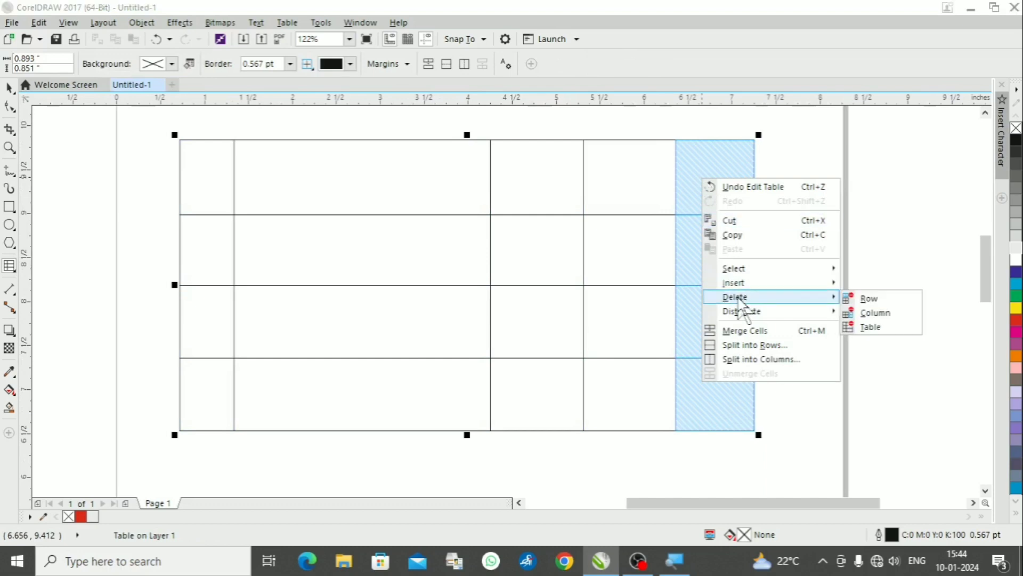
left_click(875, 313)
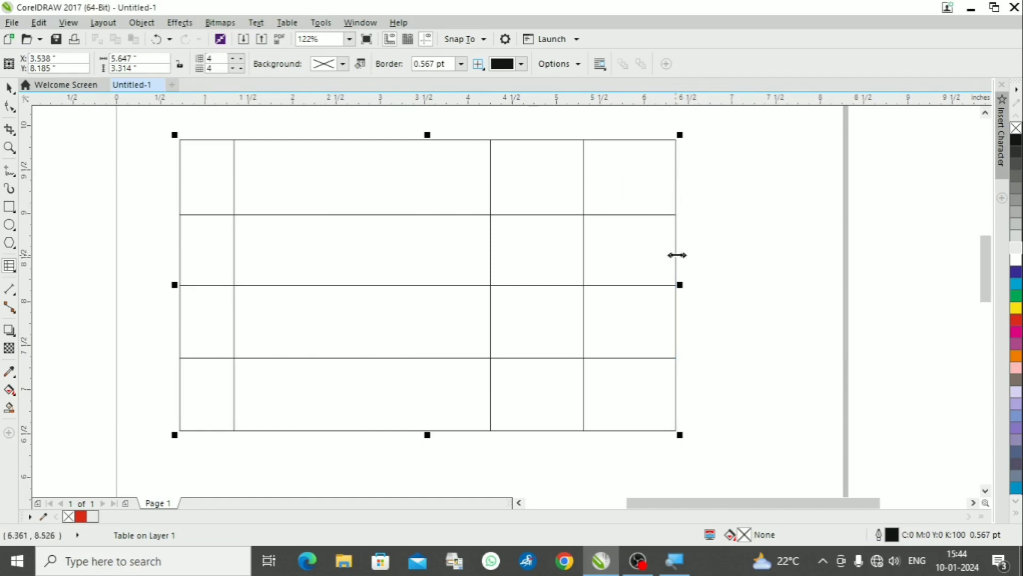
left_click_drag(677, 255, 744, 256)
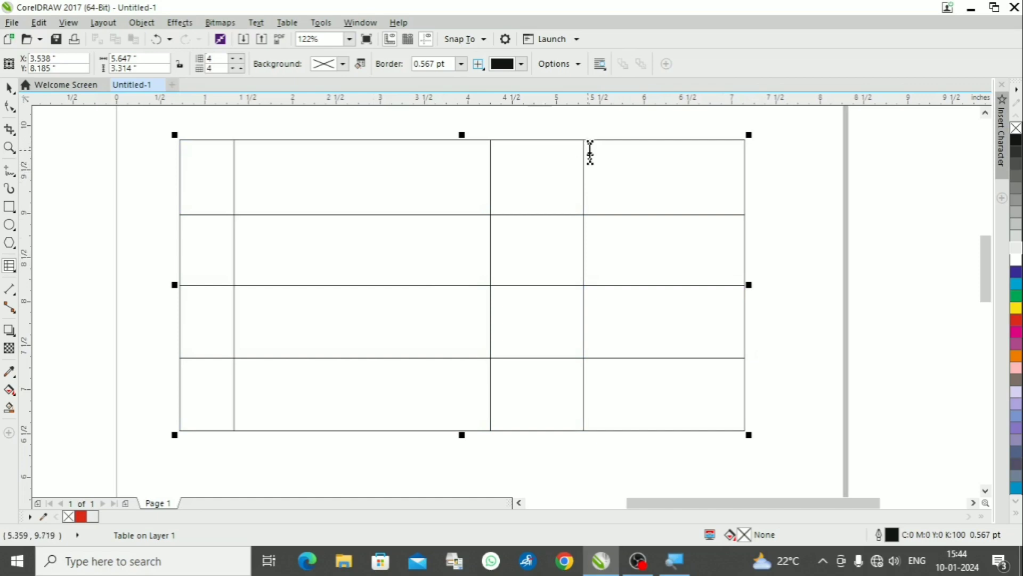
Step: Split the fourth column's first-row cell into 2 rows
left_click_drag(590, 152, 747, 209)
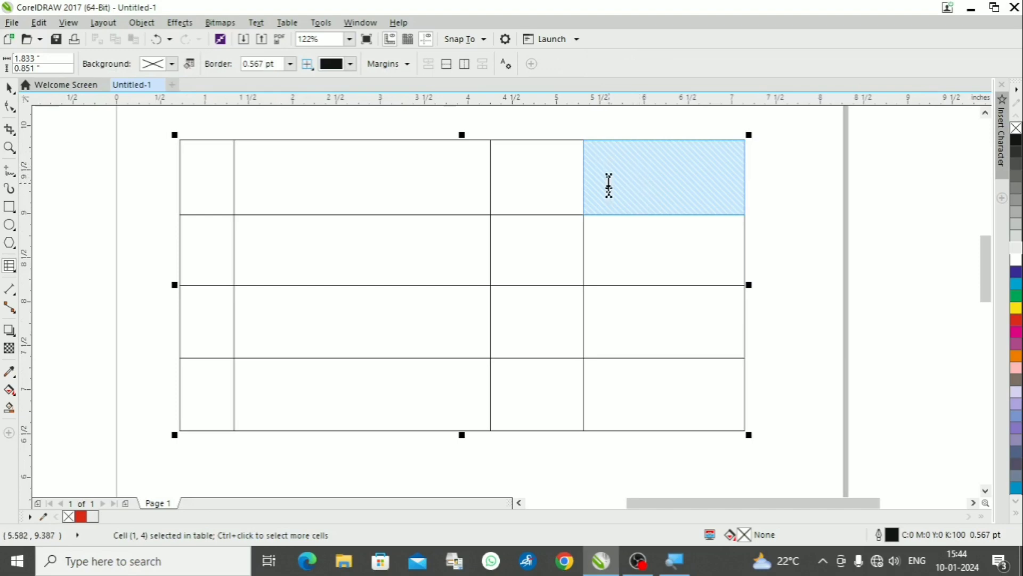
right_click(643, 171)
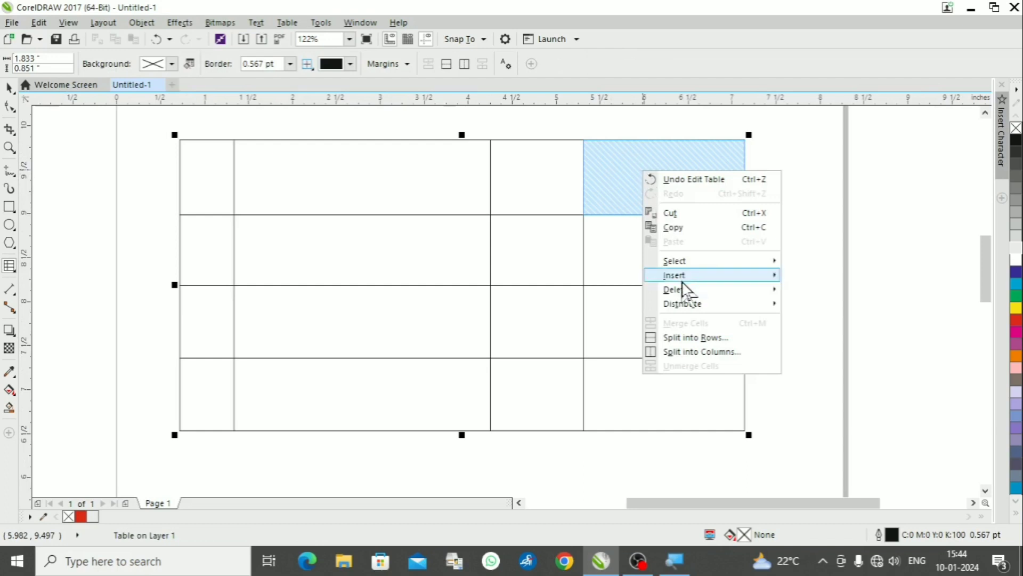
left_click(691, 342)
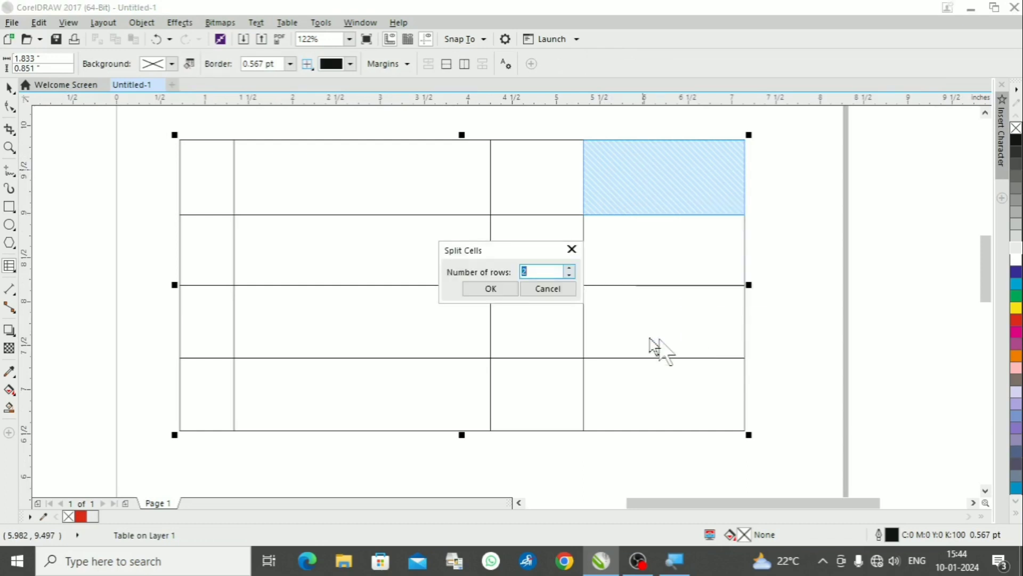
left_click(569, 276)
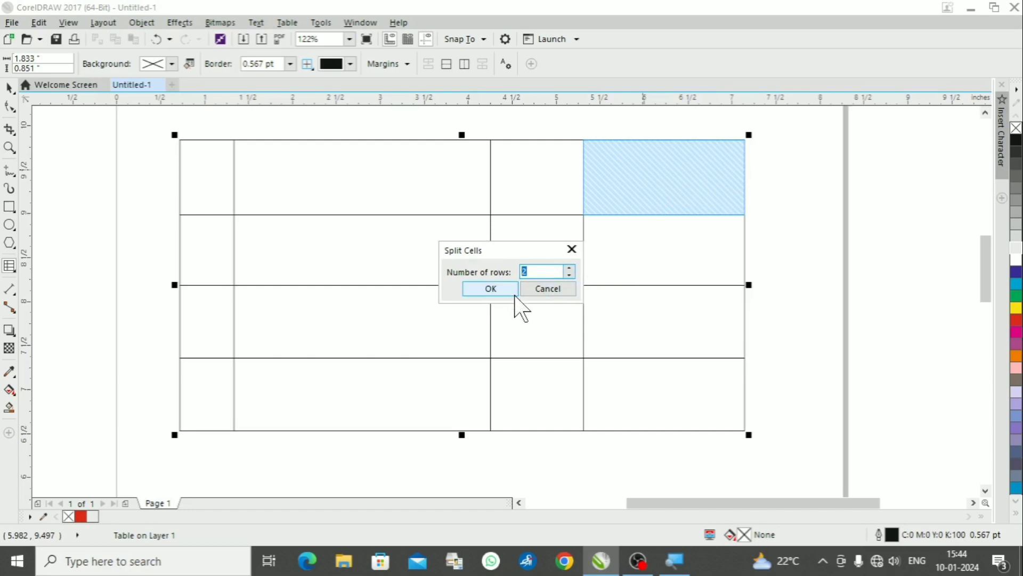
type("1")
left_click(491, 289)
left_click(663, 194)
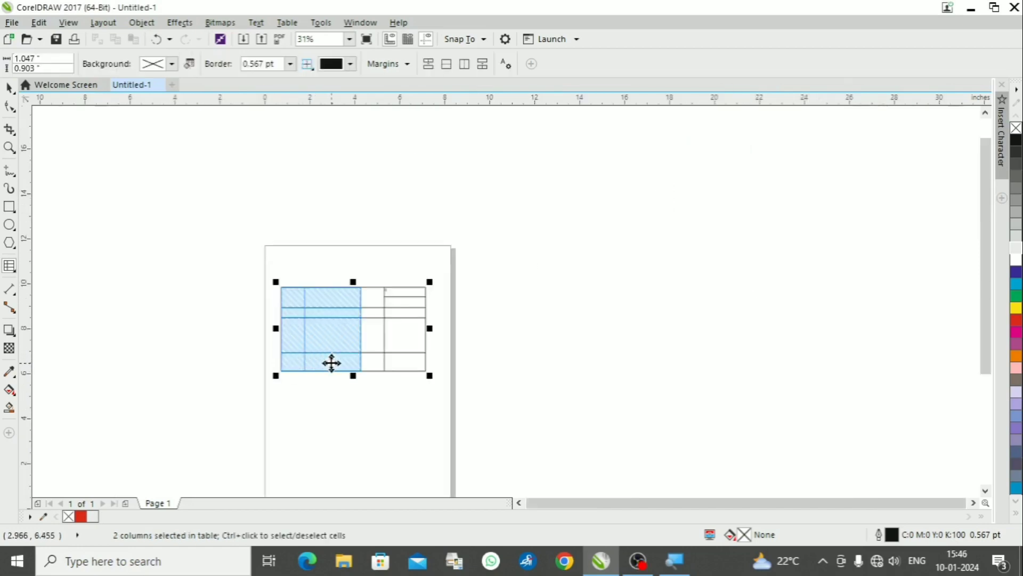
Step: Insert five rows below the table's existing rows, based on the selected first two columns
right_click(331, 363)
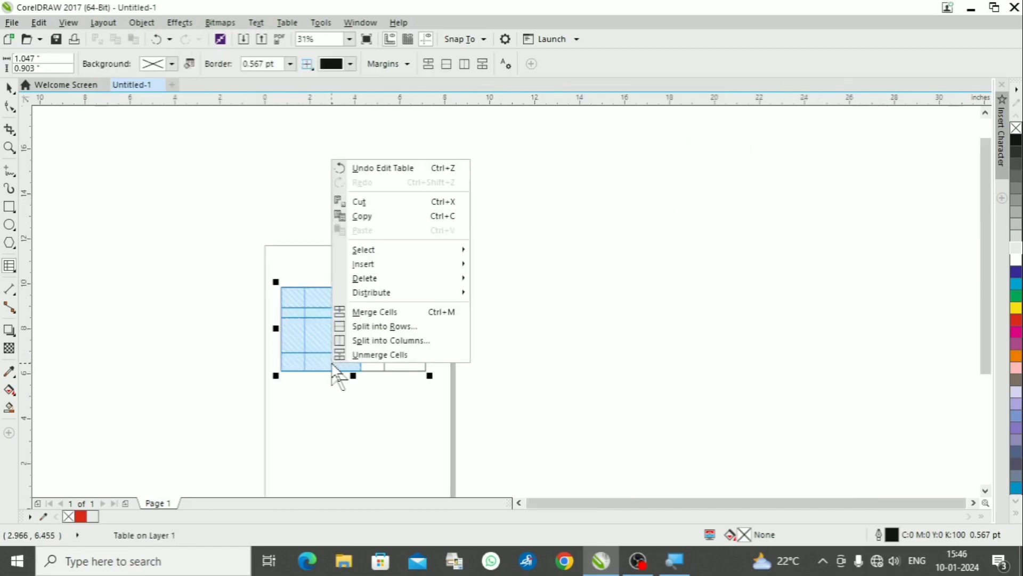
mouse_move(381, 266)
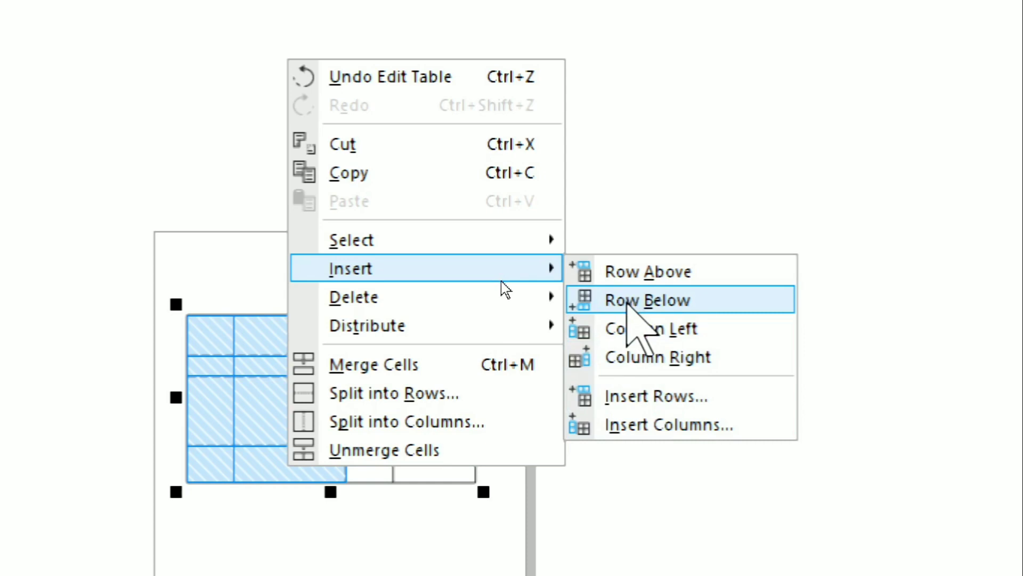
left_click(627, 301)
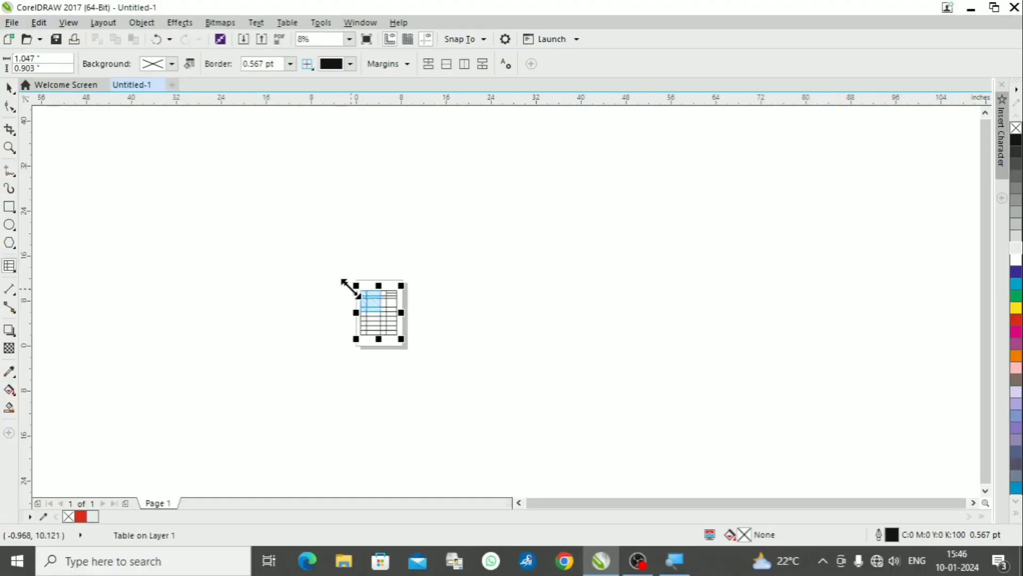
Step: Move the dividers beneath the third through eighth rows upward to make those rows shorter and more even
key("F2")
left_click_drag(352, 283, 423, 361)
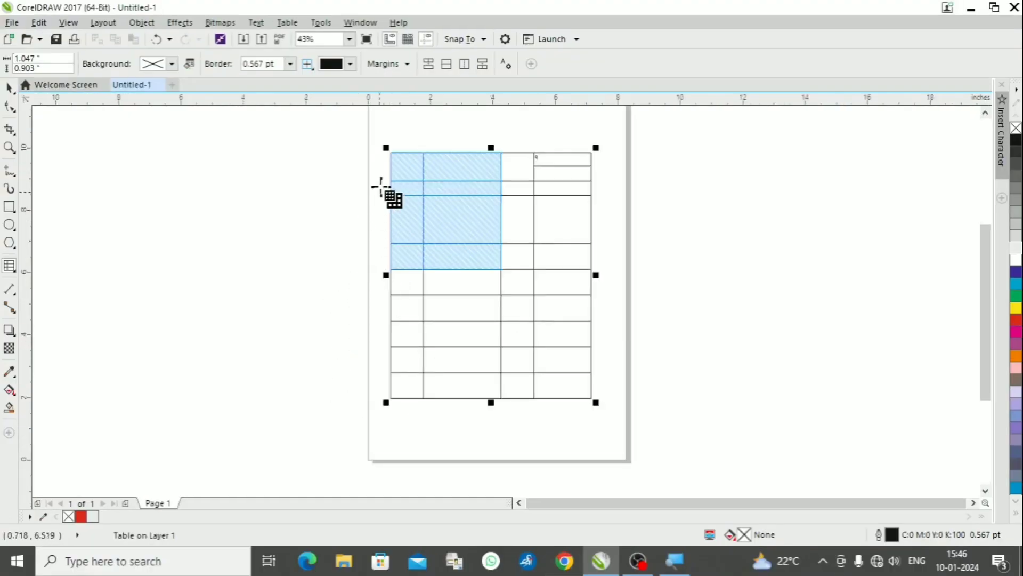
left_click(399, 175)
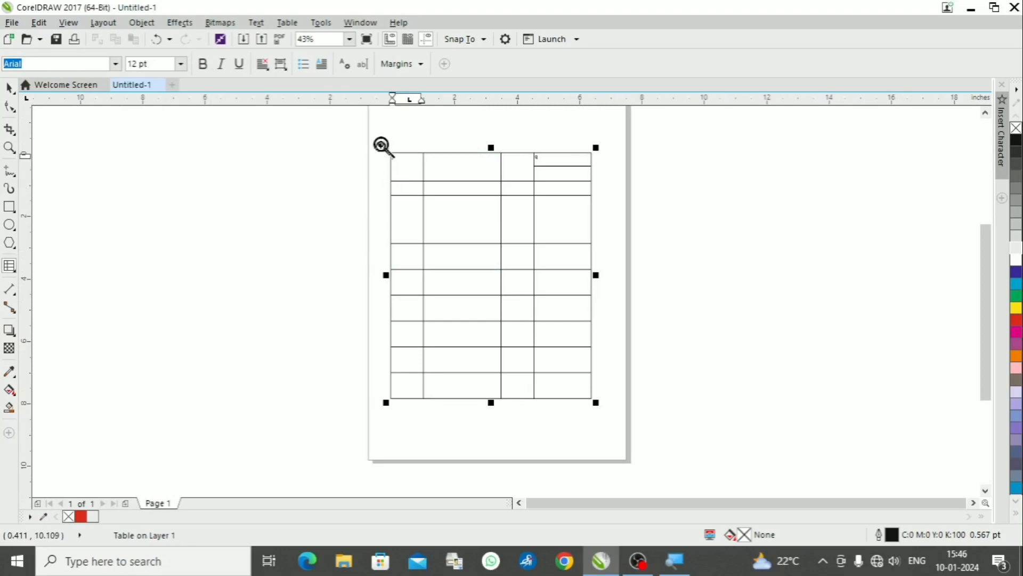
left_click_drag(382, 146, 615, 419)
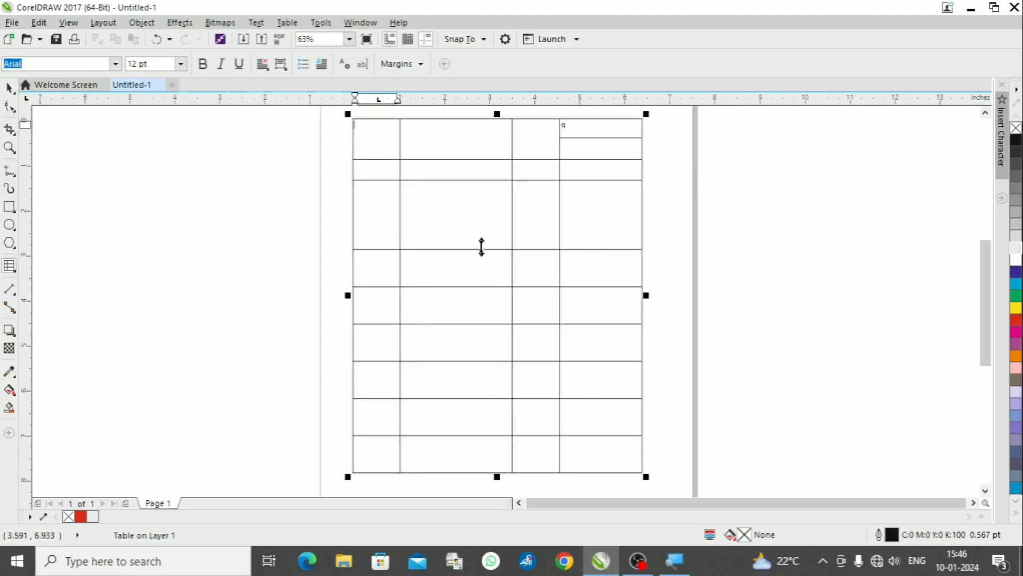
left_click_drag(481, 247, 486, 208)
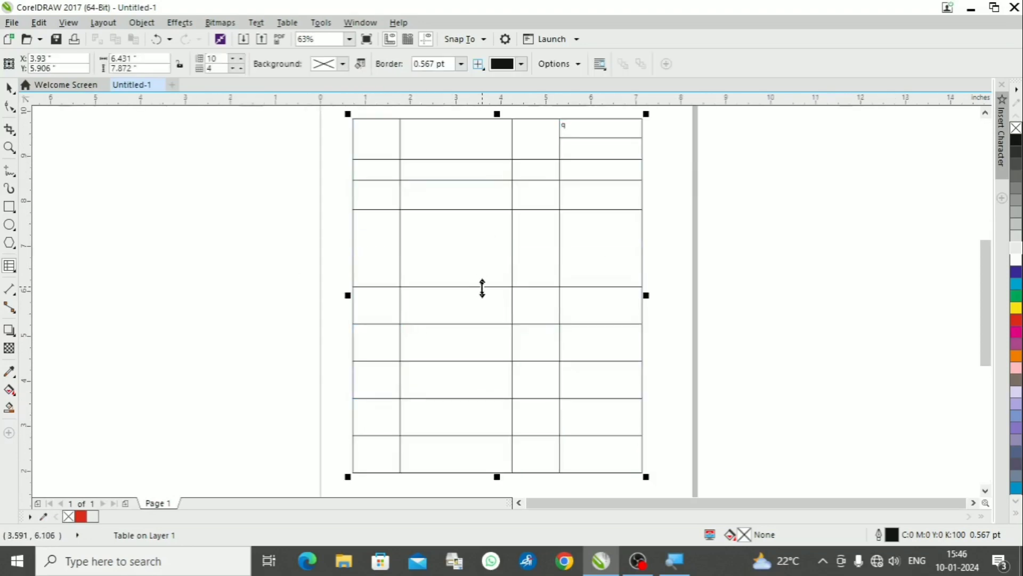
left_click_drag(482, 288, 485, 241)
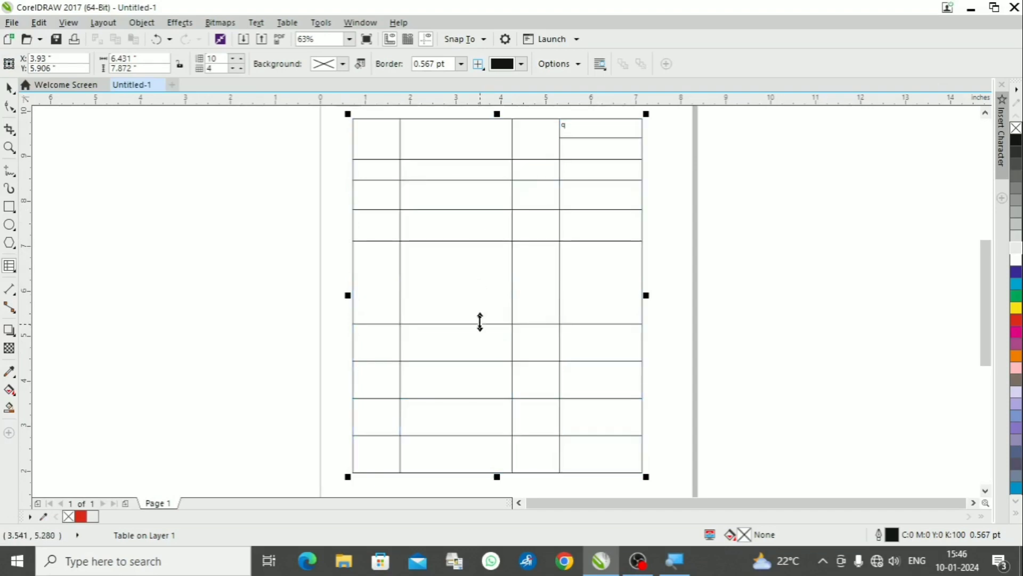
left_click_drag(480, 322, 480, 272)
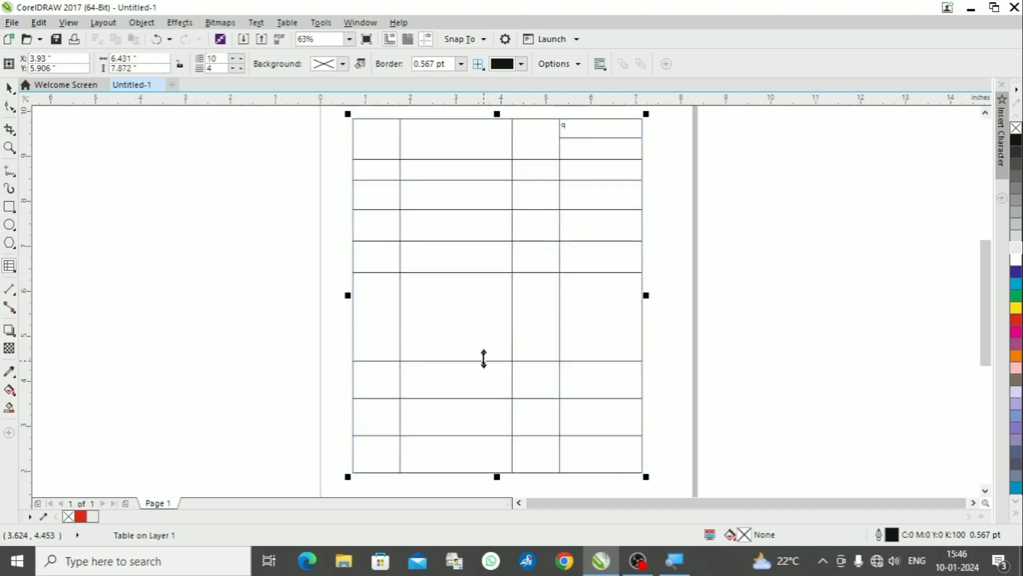
left_click_drag(484, 361, 484, 306)
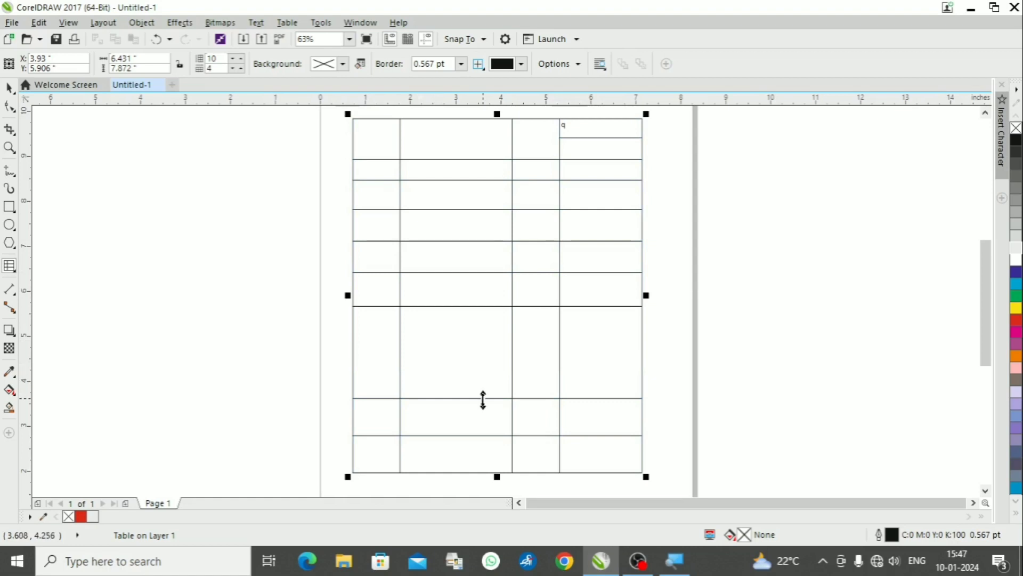
left_click_drag(483, 397, 484, 343)
mouse_move(485, 434)
left_mouse_down()
mouse_move(481, 368)
mouse_move(484, 435)
left_mouse_up()
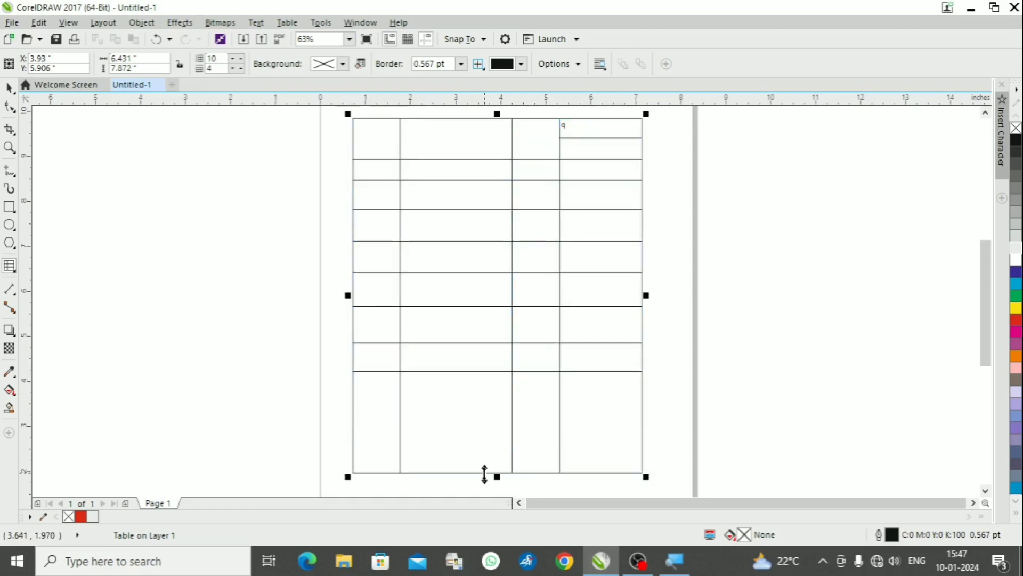
Step: Raise the table's lower edge to make it about 6.3 inches tall and lower the divider beneath the second row slightly
left_click_drag(484, 472, 487, 400)
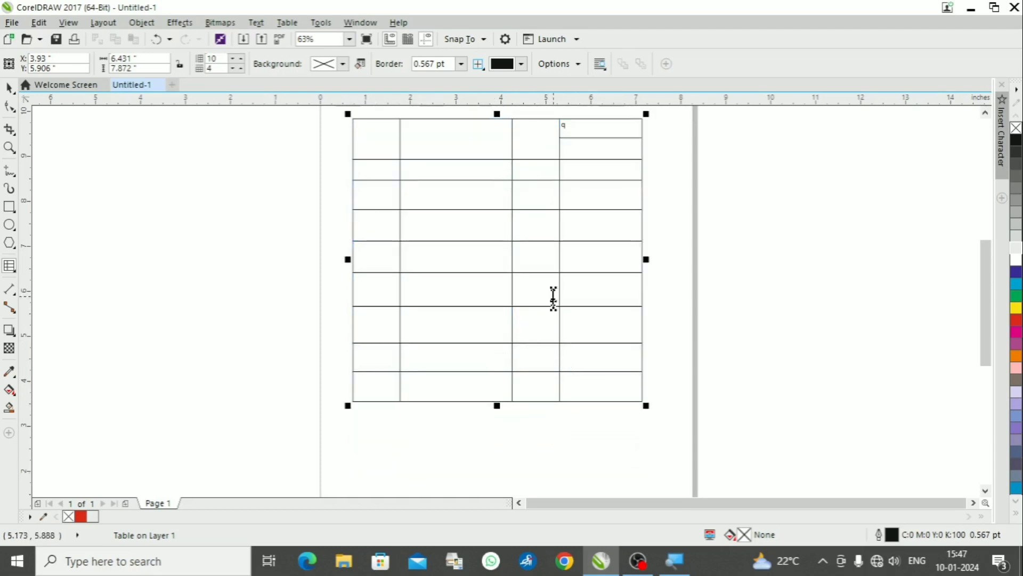
left_click_drag(457, 181, 457, 184)
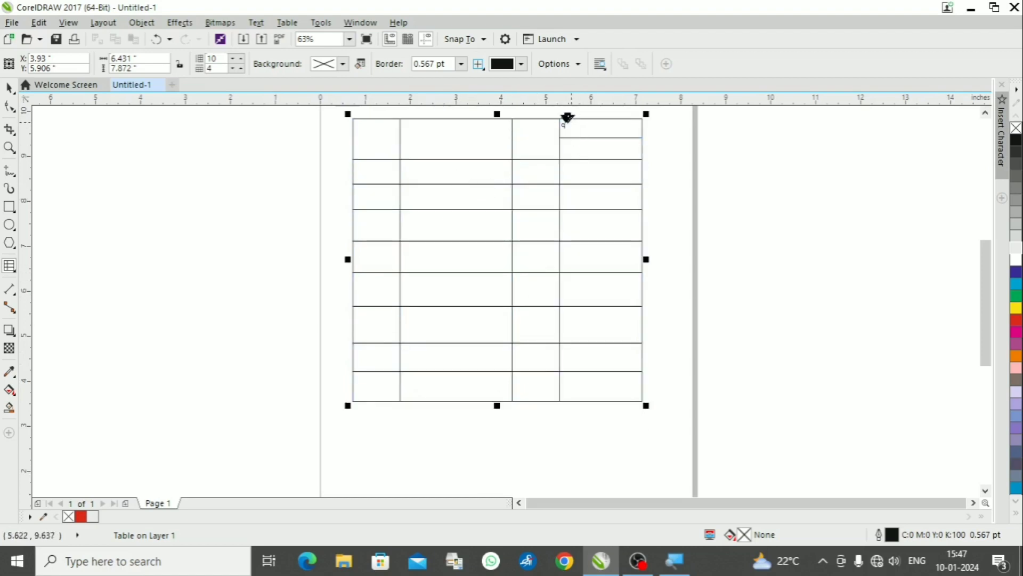
Step: Fill the second column's first-row cell with several lines of random sample text beginning ";lhggkfjhg ngfgjhfdg"
left_click_drag(567, 117, 559, 158)
left_click(587, 132)
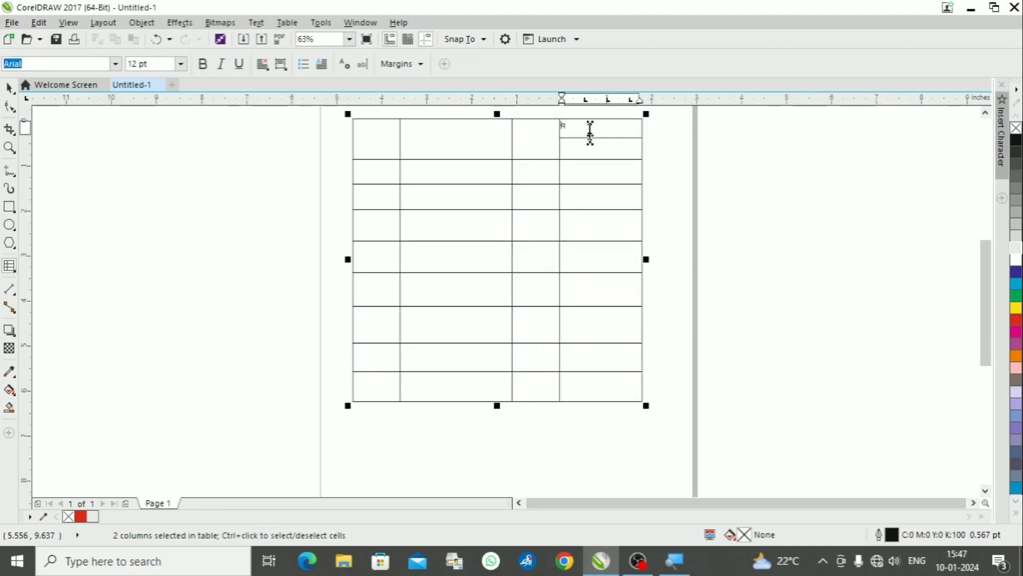
scroll(438, 140, "up", 2)
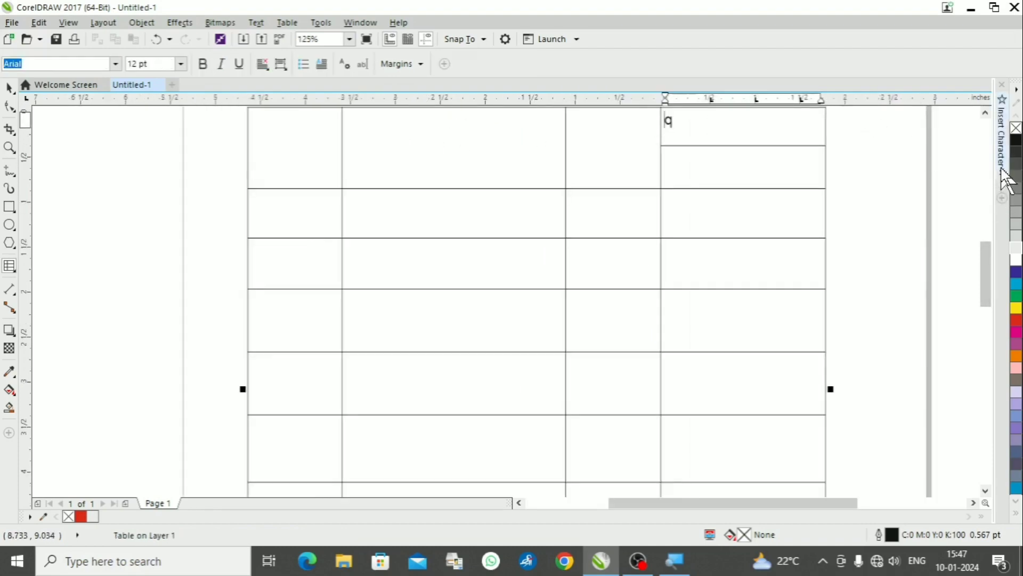
scroll(989, 260, "up", 2)
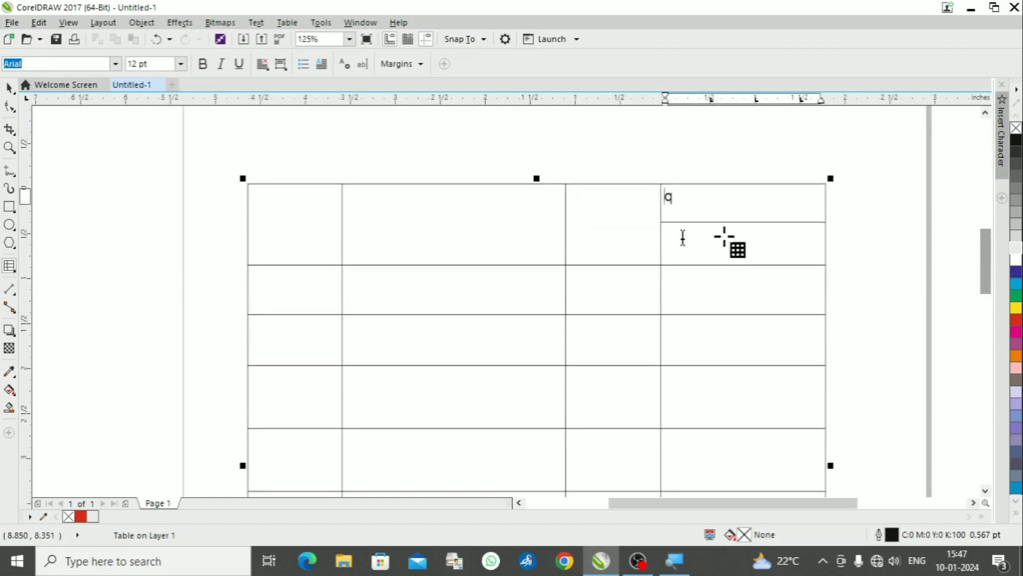
left_click(354, 193)
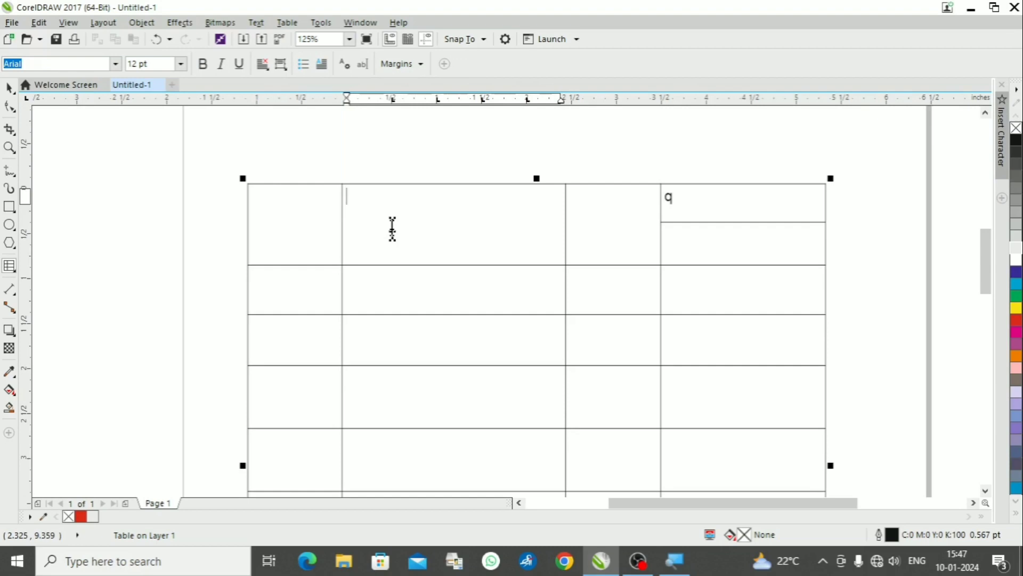
type(";lhggkfjhg ng")
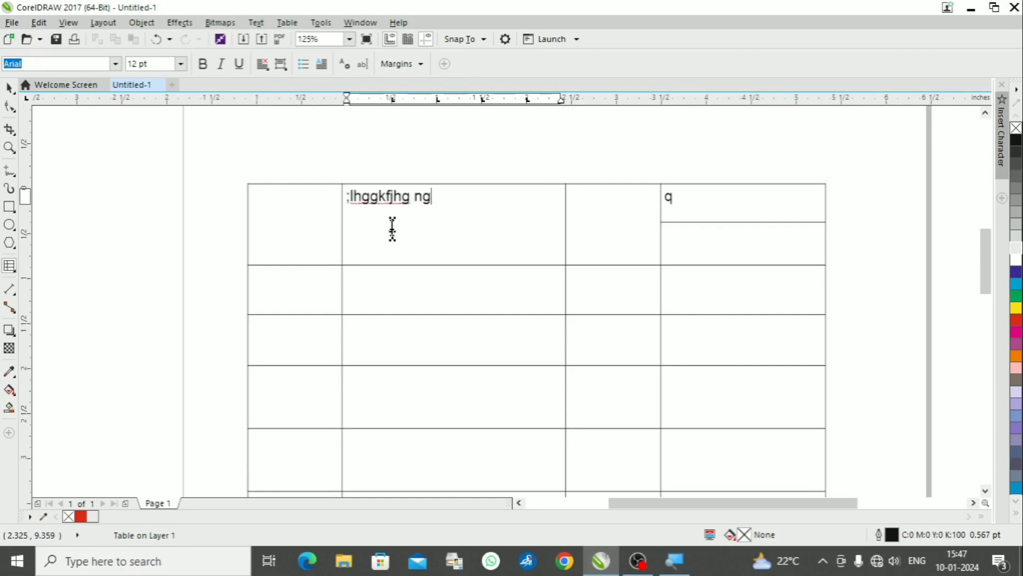
type("fgjhfdg ihglkdfgl;kdfhg gdkfgjh dfghfdkg")
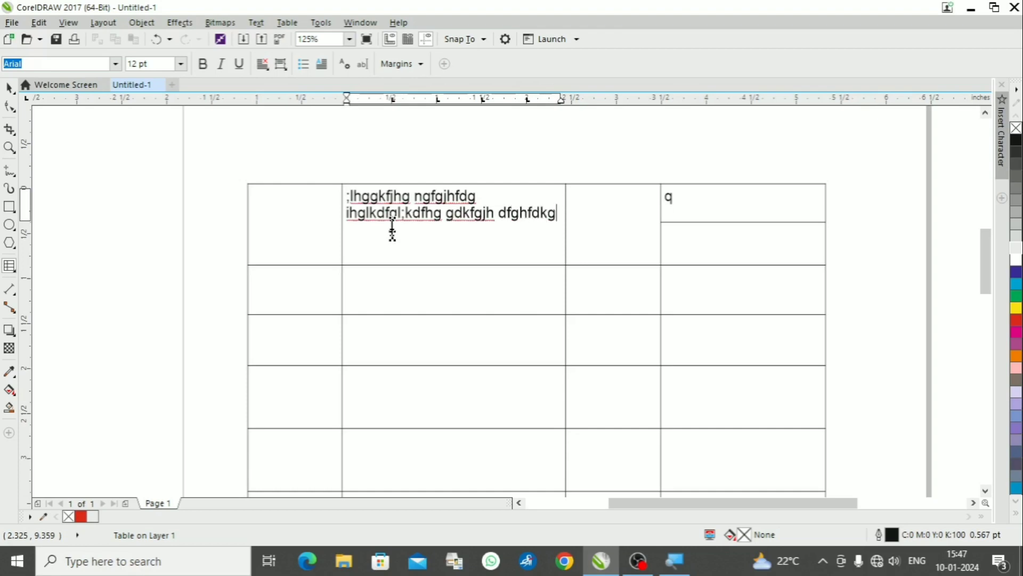
type("d;gndfkgdgdkgjnjdlkgjhldg")
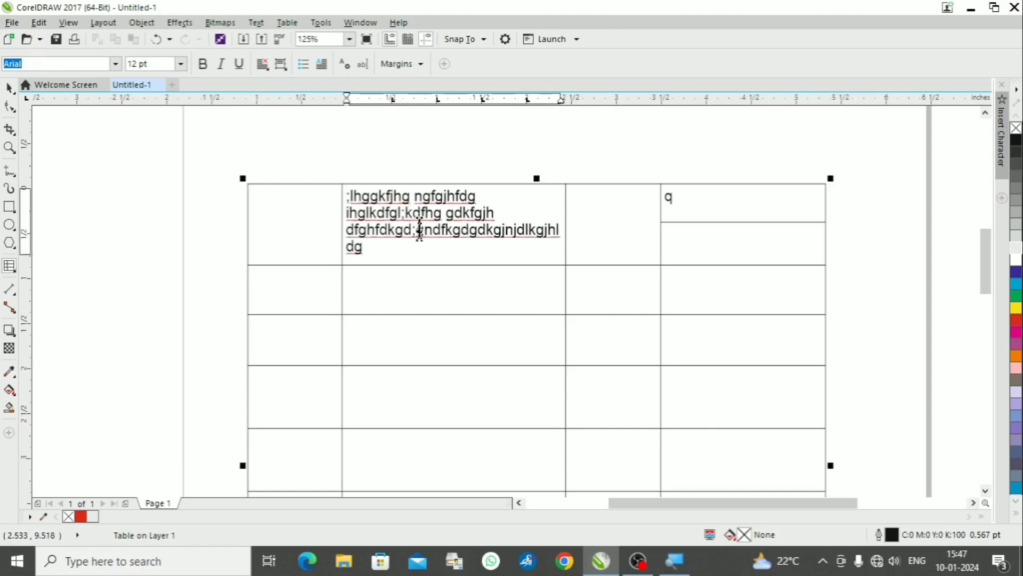
Step: Break up the sample text's long words so it wraps into three lines, with the last starting at "ndfkgdgdkgjnjdlkgjhldg"
left_click(415, 230)
left_click(510, 196)
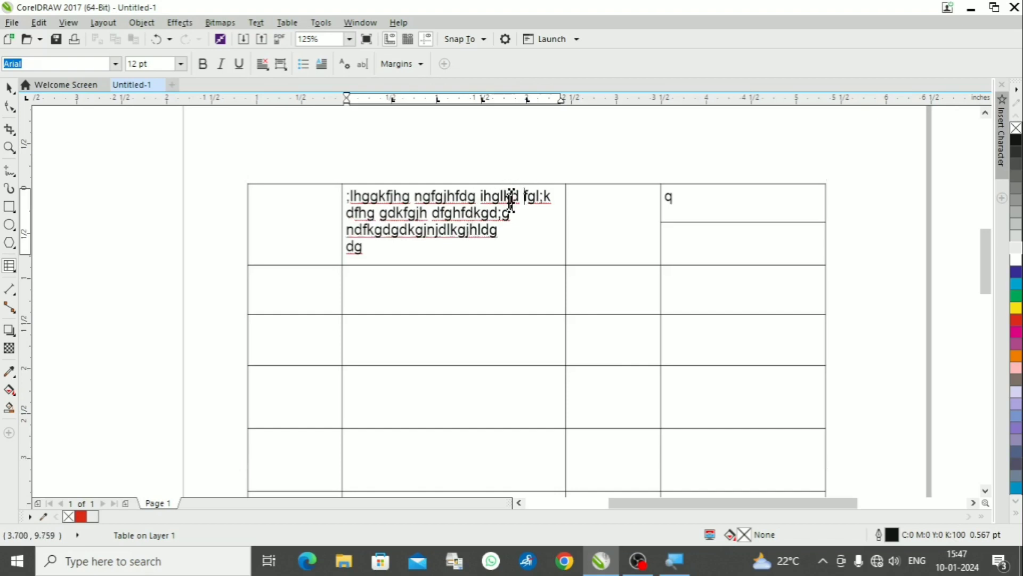
left_click_drag(521, 229, 354, 187)
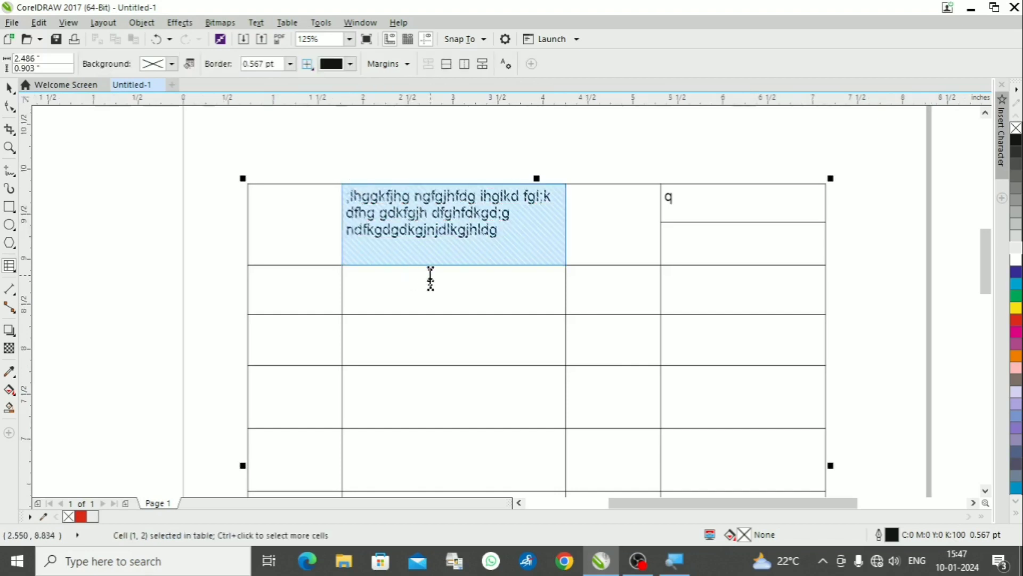
left_click(484, 205)
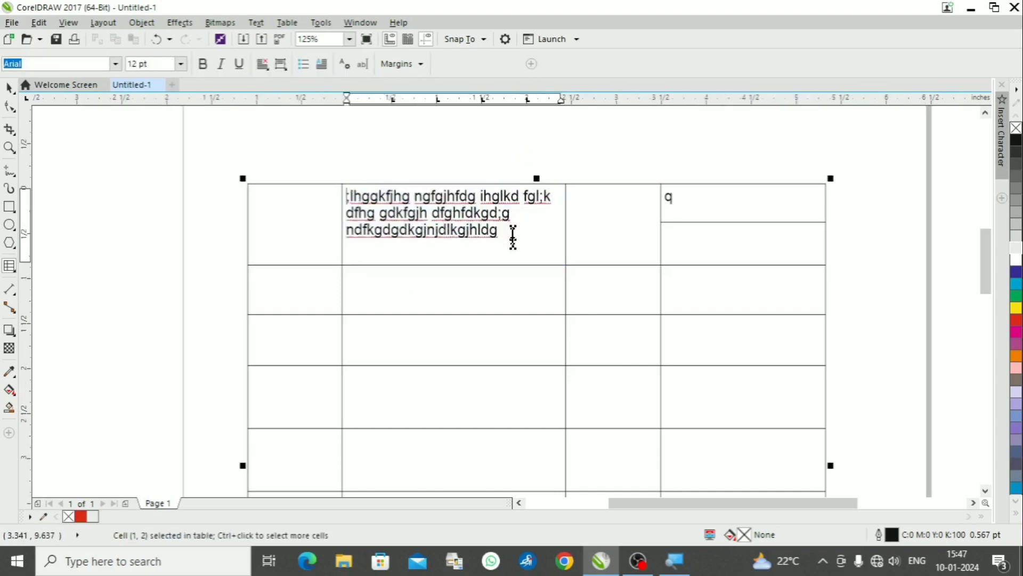
Step: Enter the heading "Sr. No" in the table's first cell
left_click(265, 201)
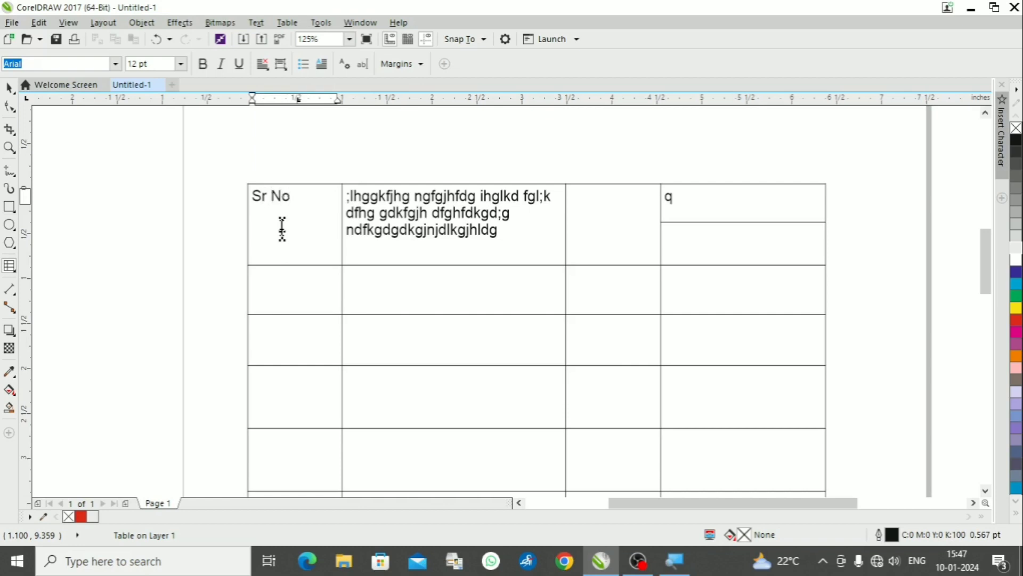
left_click(267, 197)
type(".")
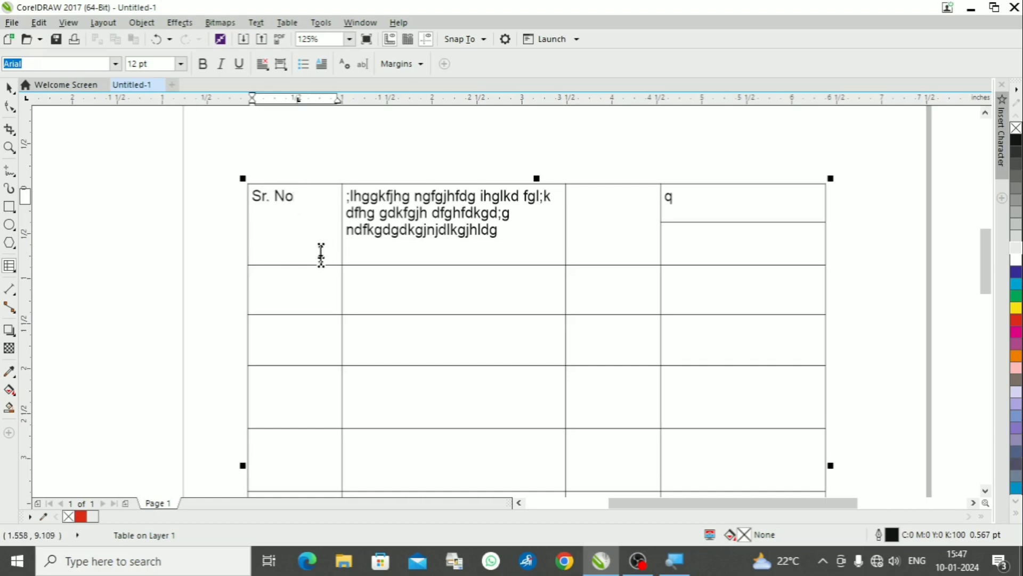
Step: Shorten the first row to fit its three lines of text and even out the two halves of its split cell
left_click_drag(320, 261, 322, 241)
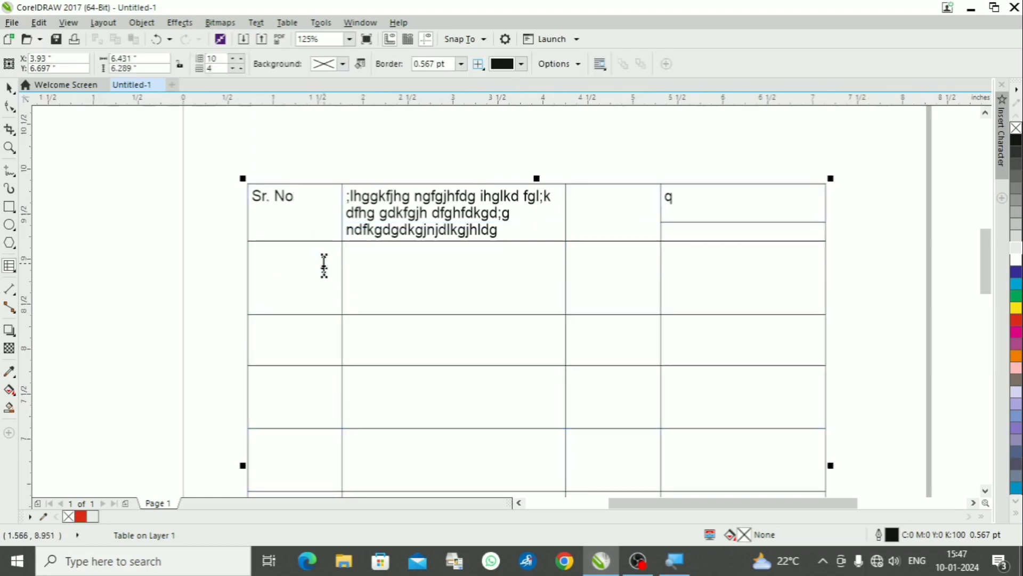
left_click_drag(734, 221, 733, 213)
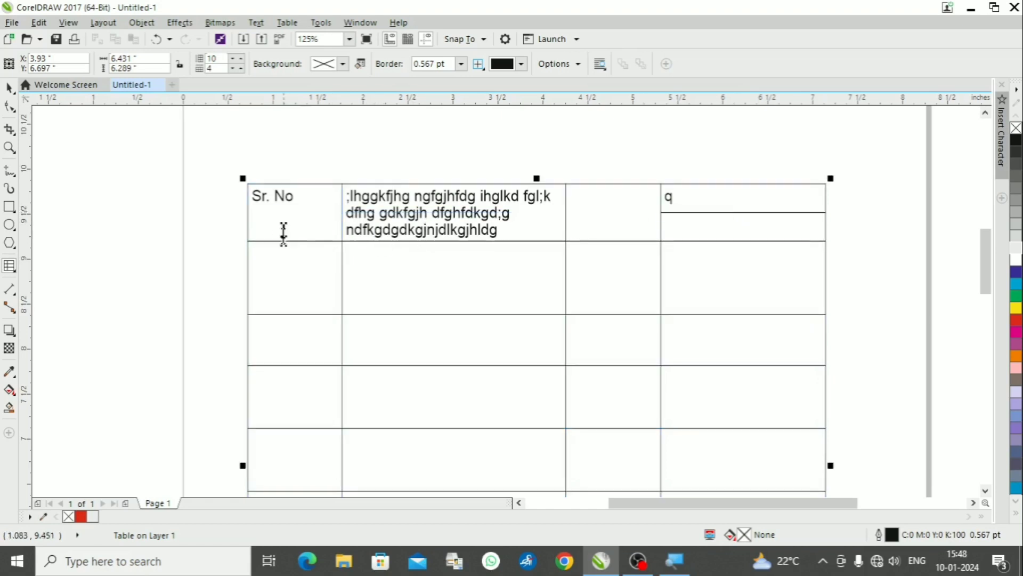
Step: Move the text cursor cell by cell from the second row's first cell to the fourth row's third cell
left_click(282, 271)
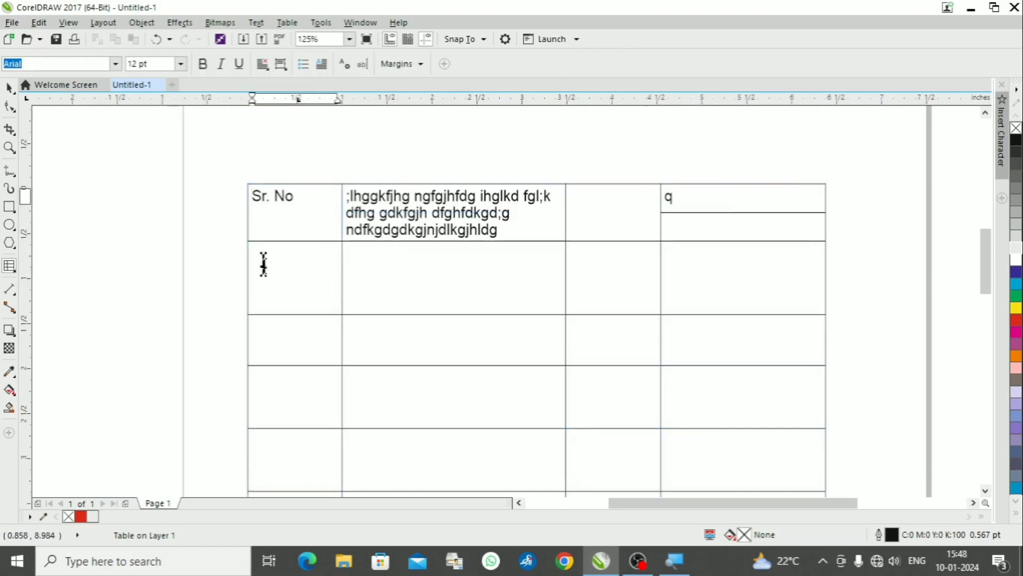
left_click(258, 256)
key("Tab")
key("Tab")
key("Tab")
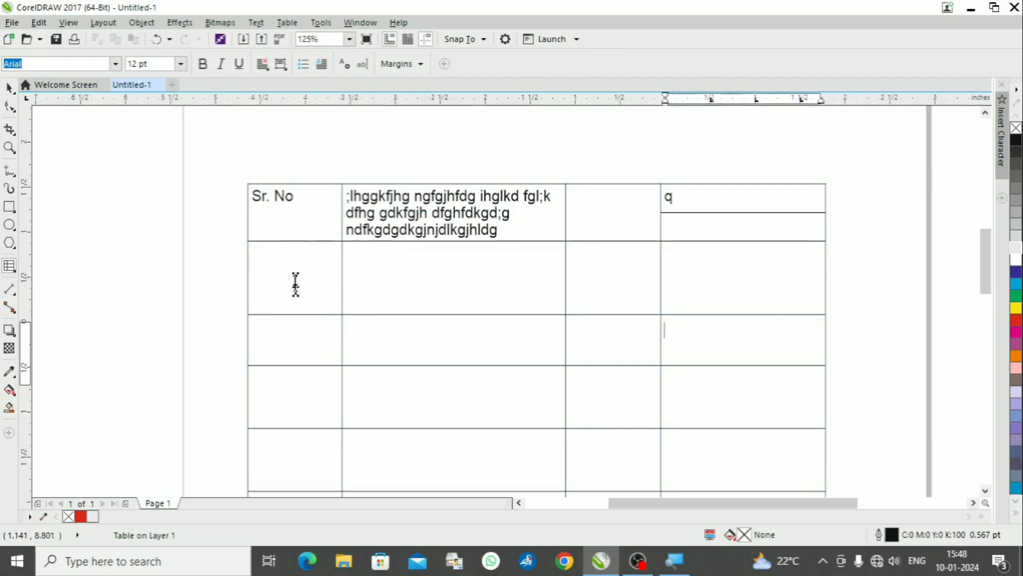
key("Tab")
key("Tab")
key("Tab")
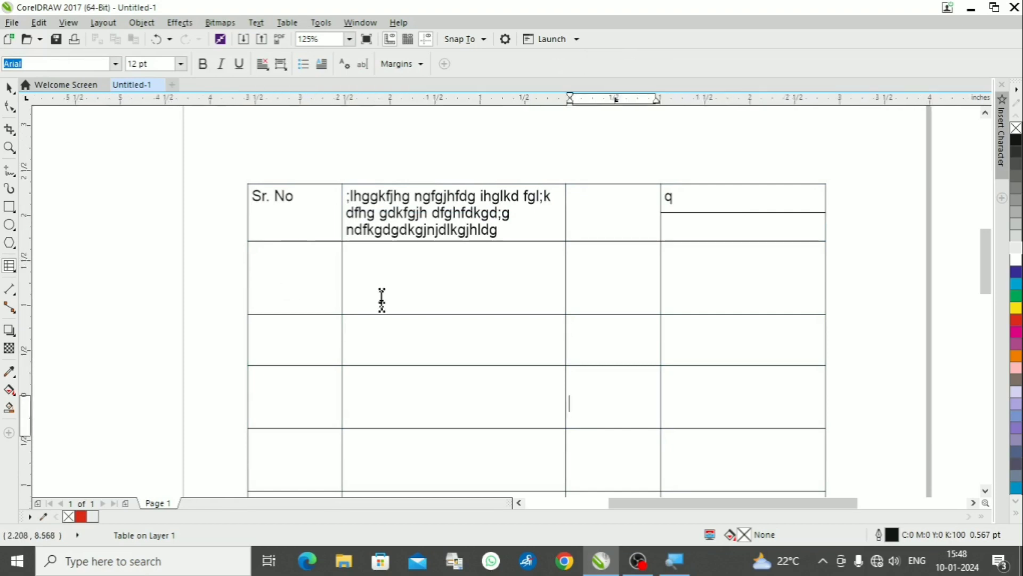
Step: Move the text cursor from the "Sr. No" cell across to the first row's third cell
left_click(314, 196)
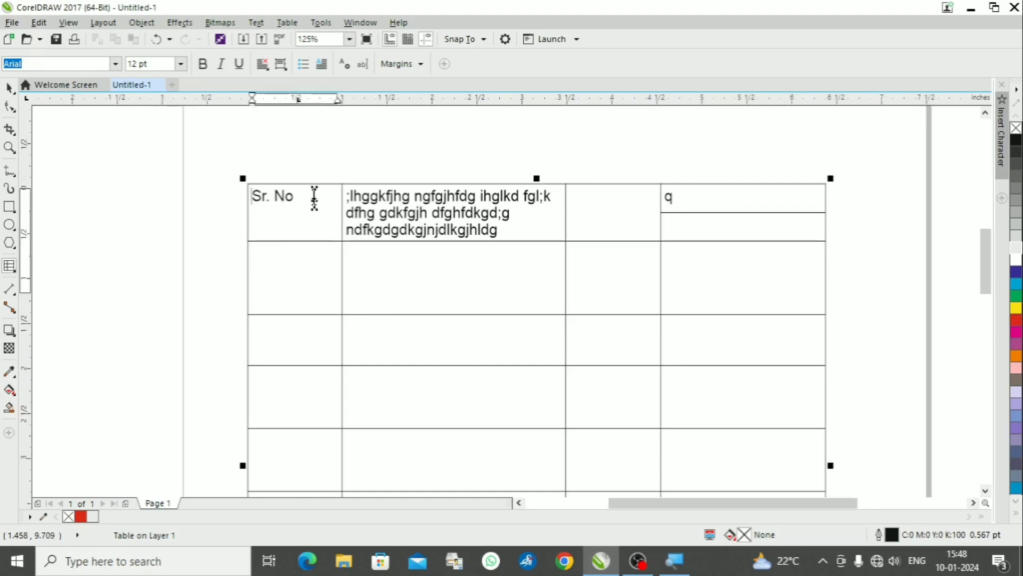
key("Tab")
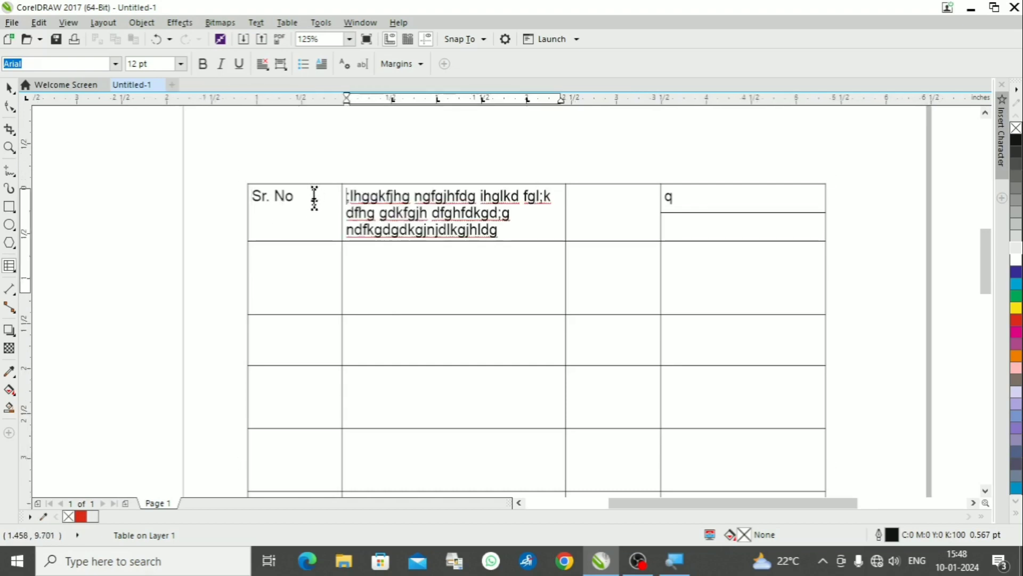
key("Tab")
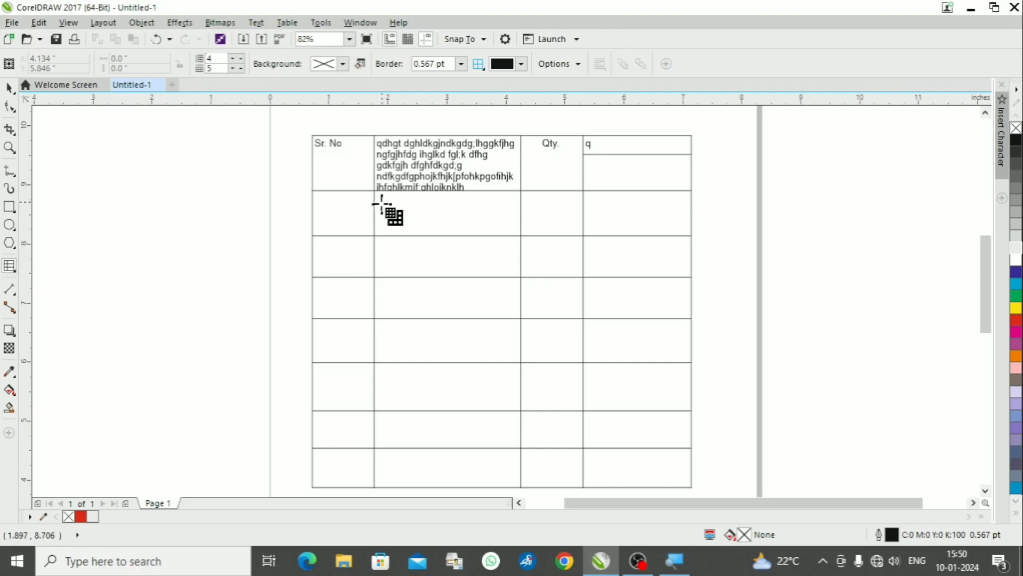
Step: Merge the four cells where the second and third rows meet the last two columns into one cell
left_click(420, 258)
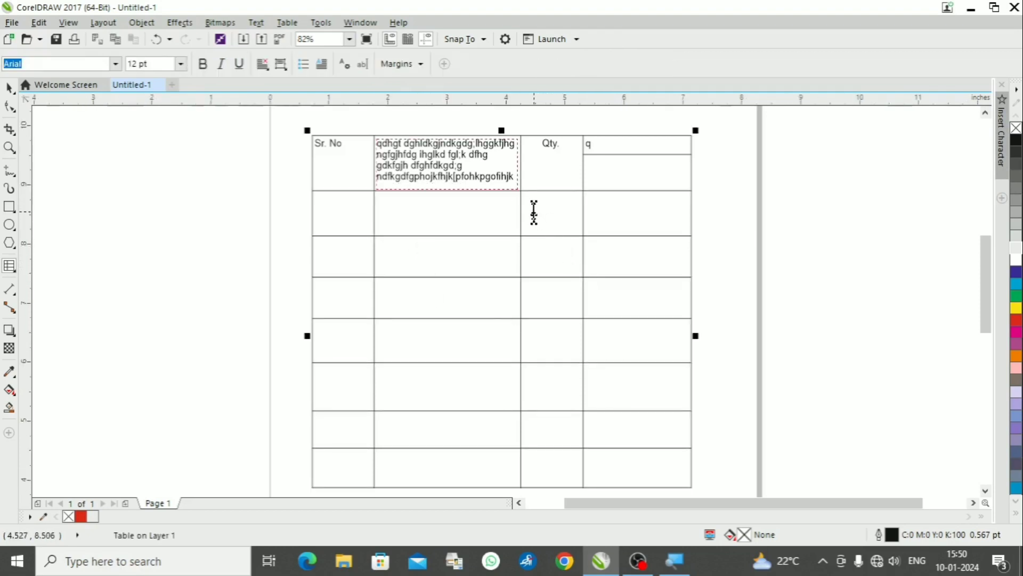
mouse_move(534, 212)
left_mouse_down()
mouse_move(581, 272)
mouse_move(567, 343)
left_mouse_up()
left_click(557, 208)
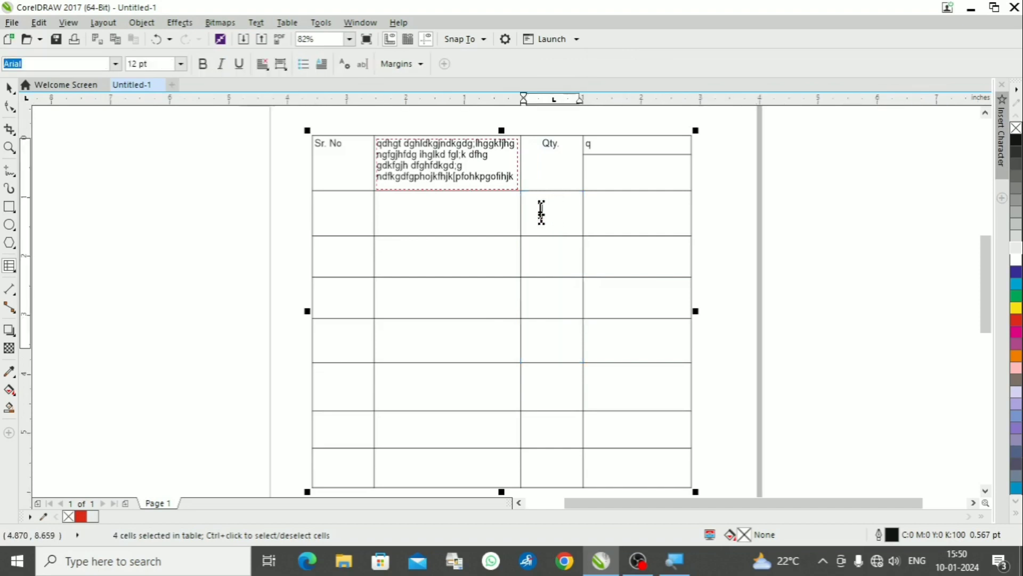
left_click_drag(535, 205, 655, 246)
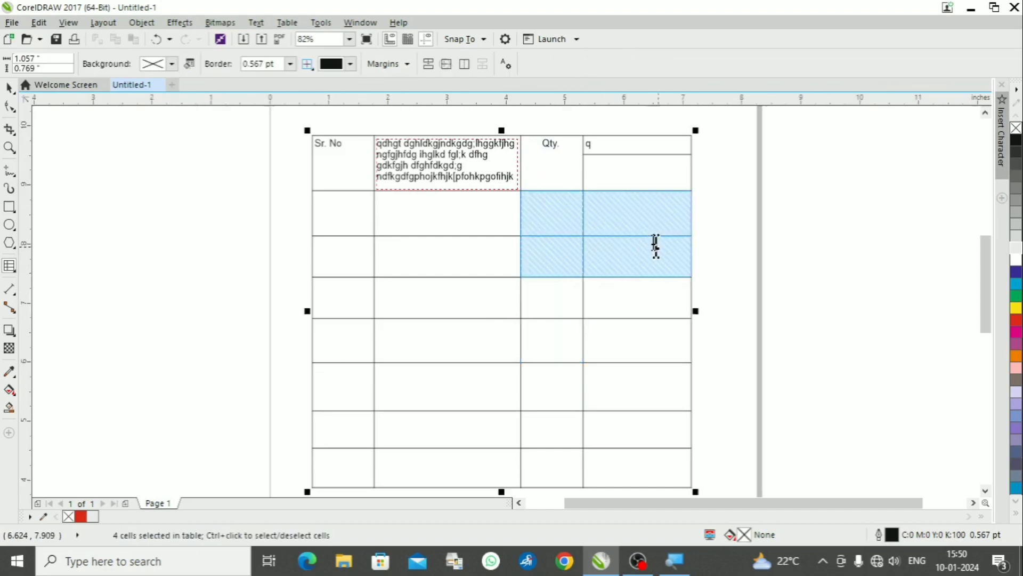
right_click(638, 218)
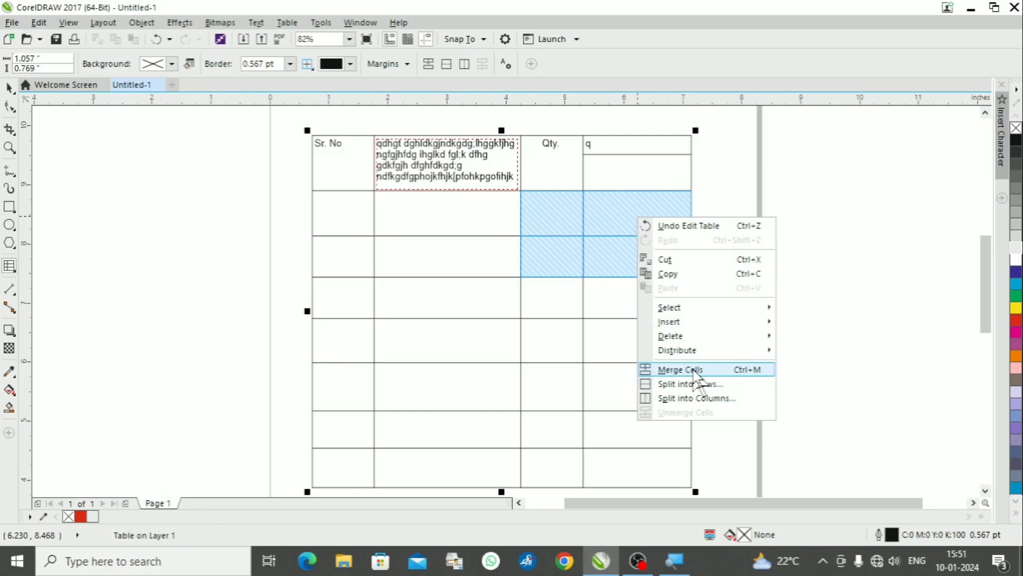
left_click(681, 370)
left_click(636, 257)
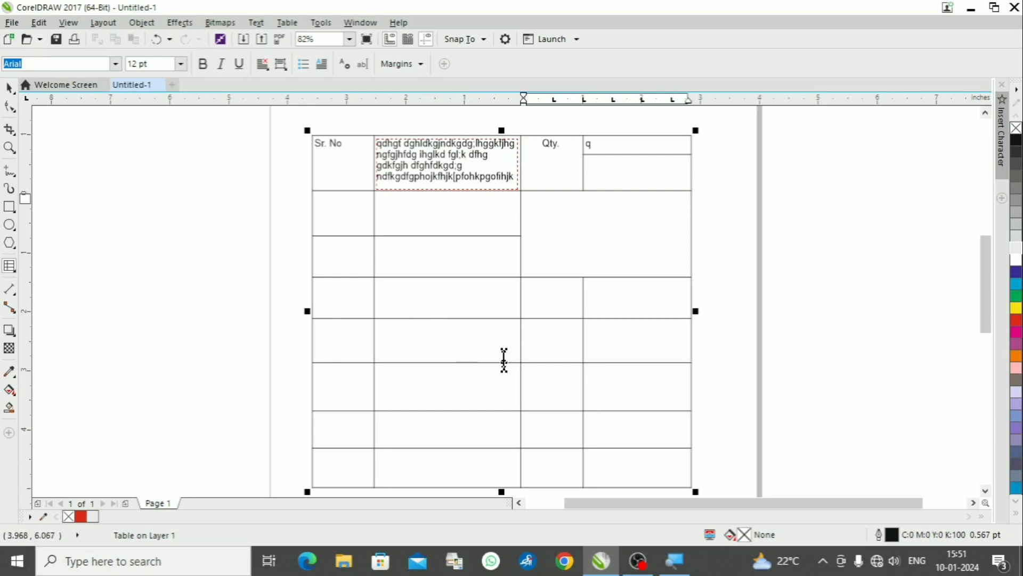
Step: Examine the whole table on the page, including the merged block below the "Qty." heading
left_click(9, 87)
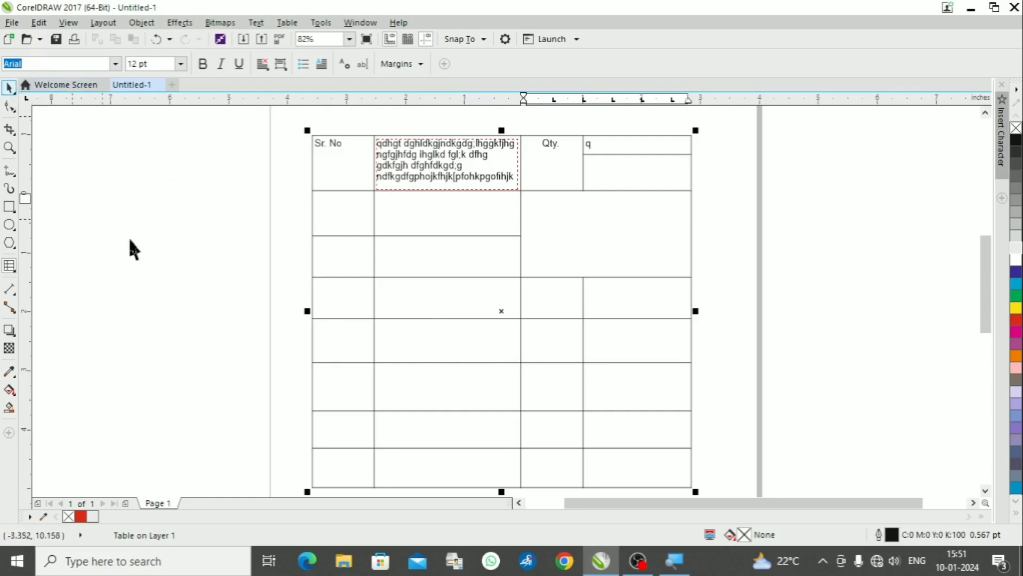
left_click(237, 262)
scroll(241, 254, "down", 4)
right_click(244, 250)
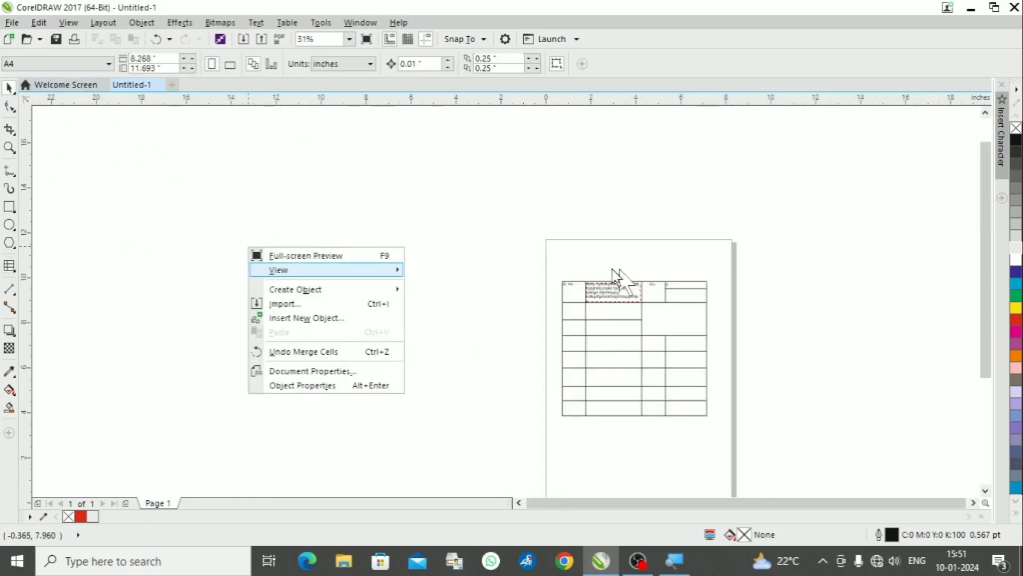
left_click(549, 281)
key("z")
left_click_drag(549, 268, 729, 432)
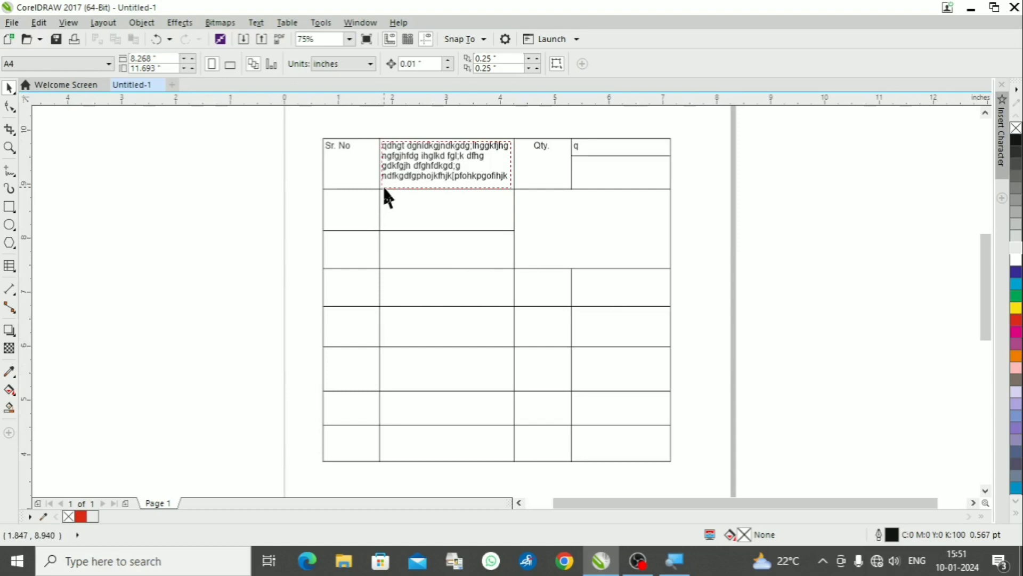
left_click(402, 176)
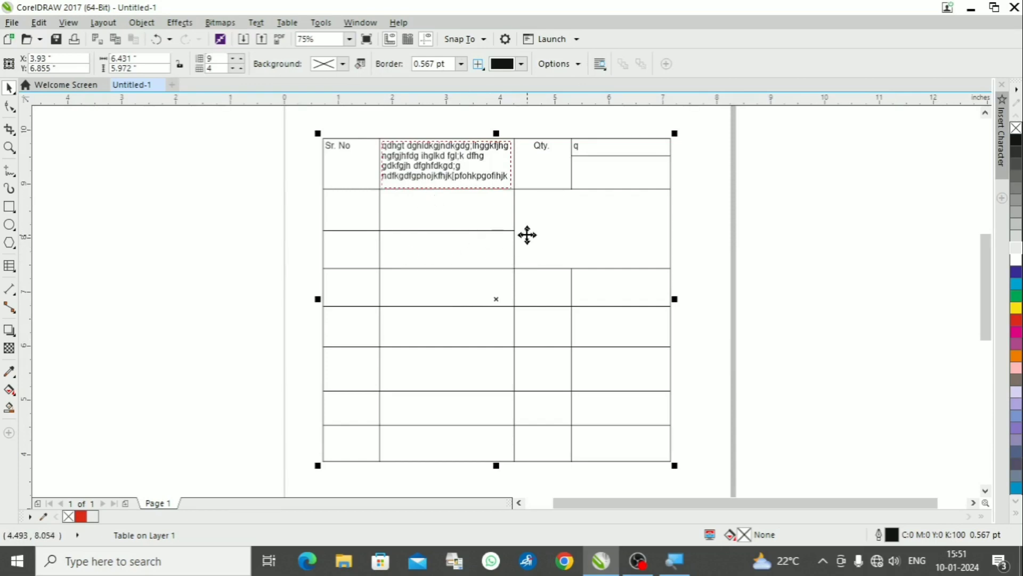
key("z")
scroll(471, 210, "down", 3)
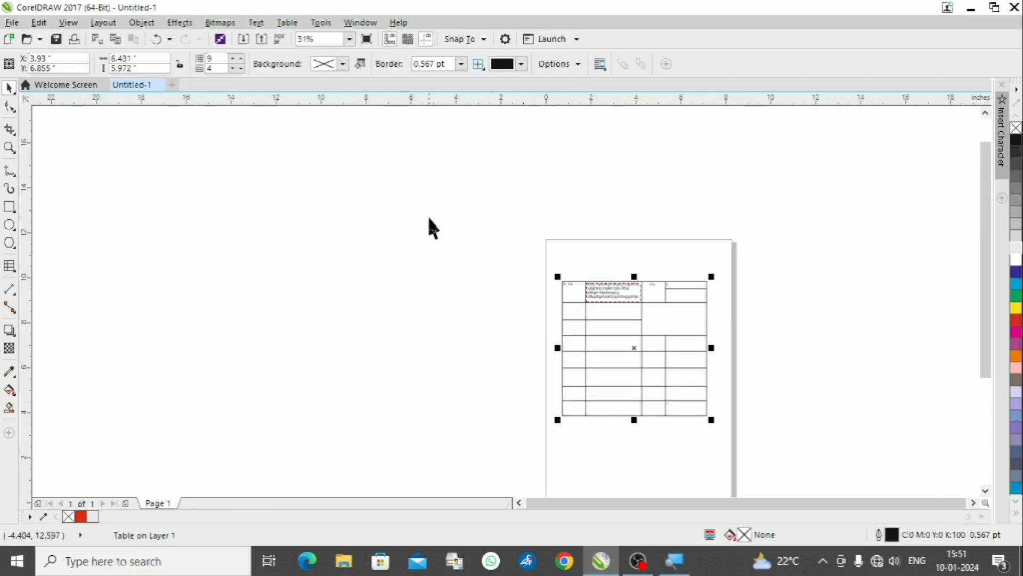
left_click_drag(549, 271, 733, 434)
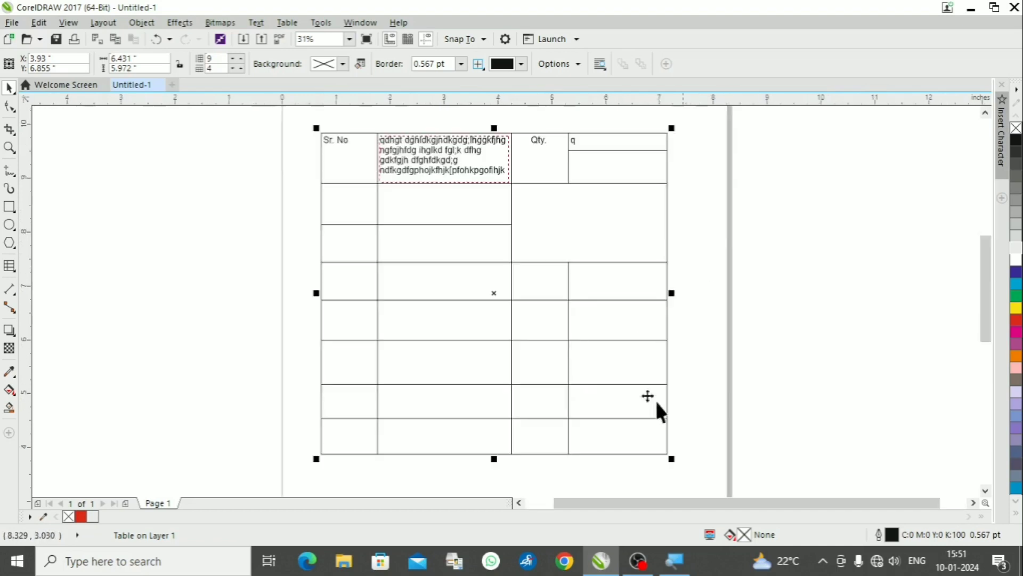
left_click(11, 267)
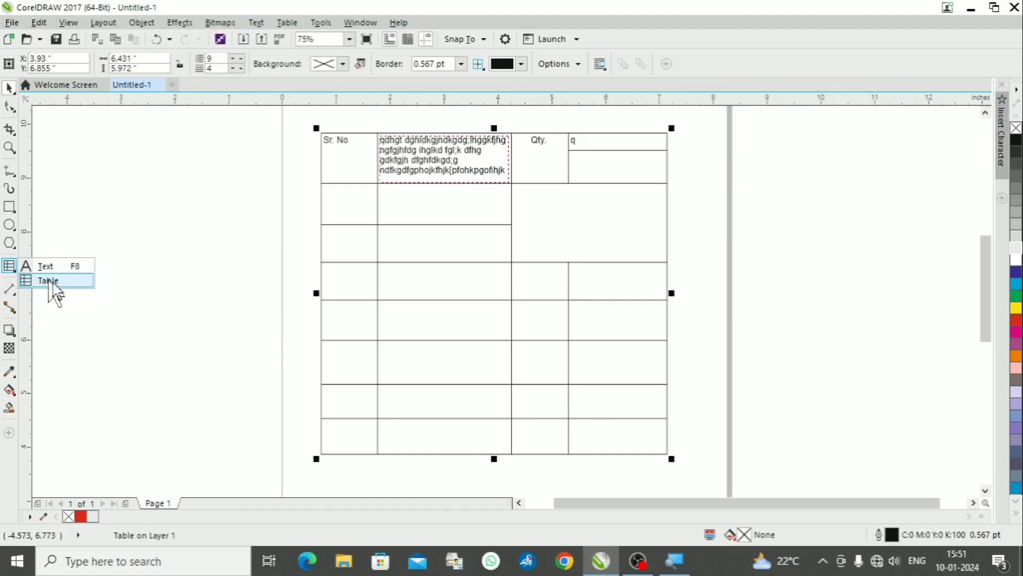
left_click(49, 282)
left_click(9, 88)
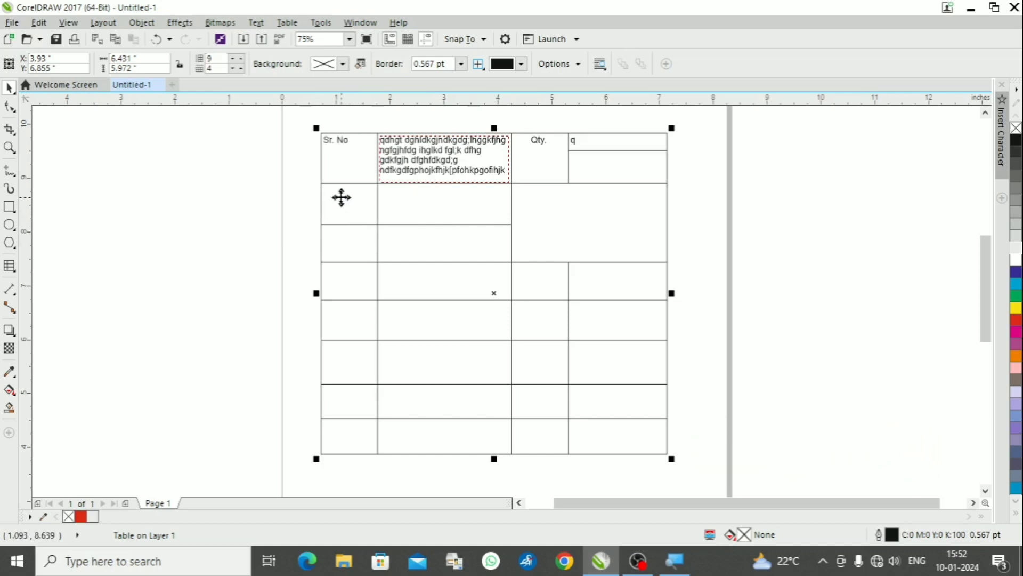
Step: Delete the entire table from the page
left_click(213, 205)
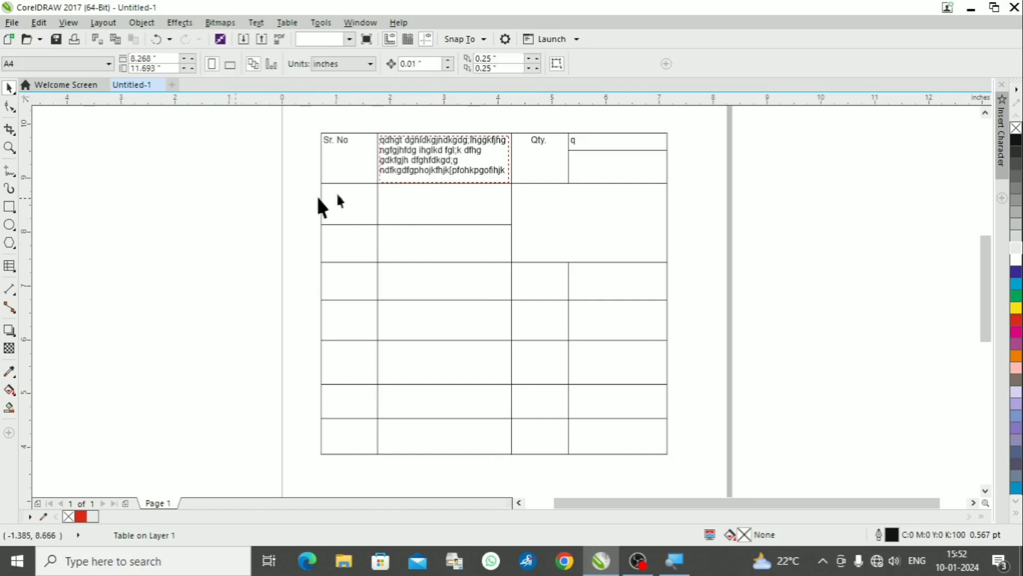
left_click(420, 166)
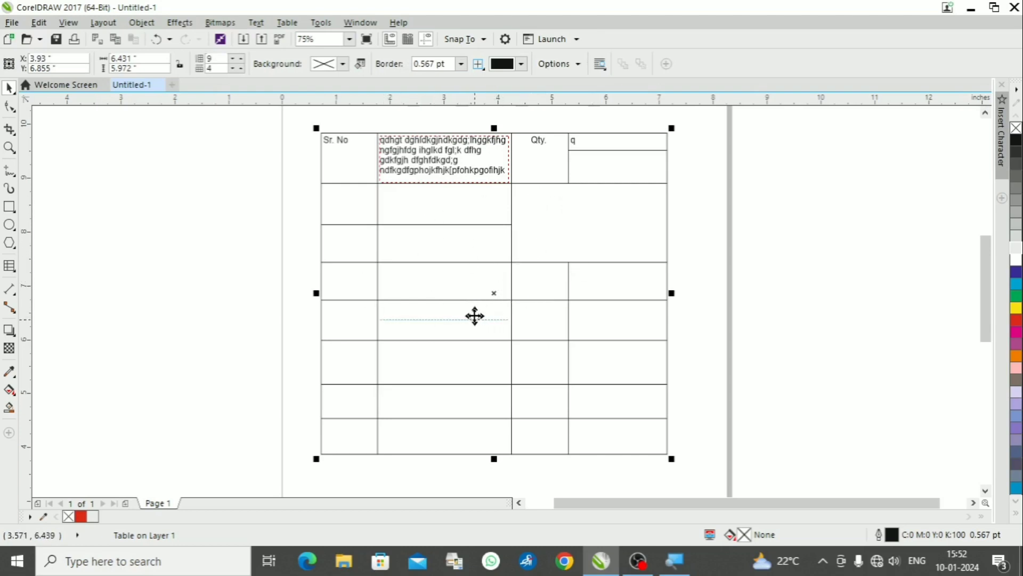
key("Delete")
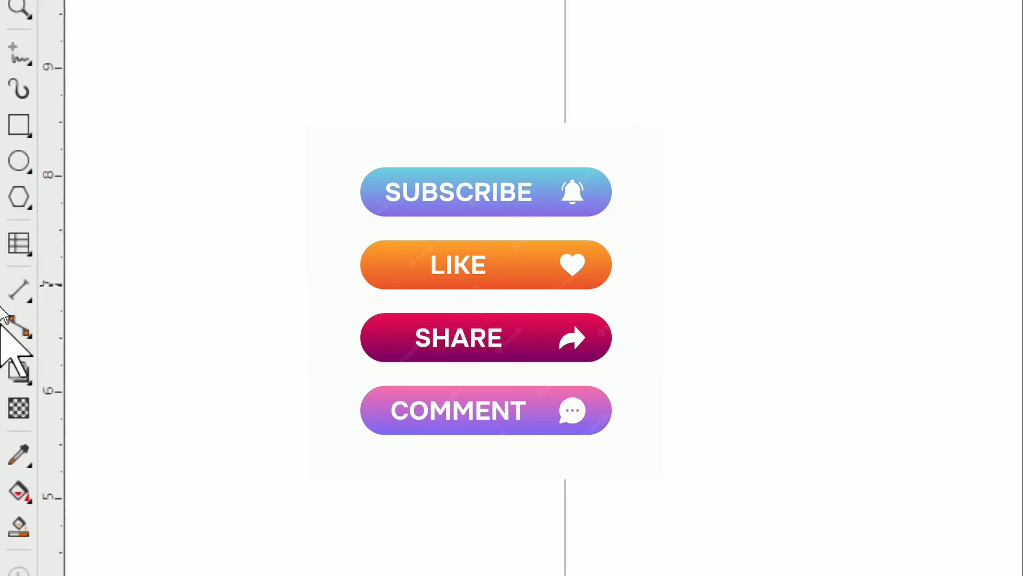
Step: Review the available dimension tools, from Parallel Dimension to 3-Point Callout
left_click(19, 292)
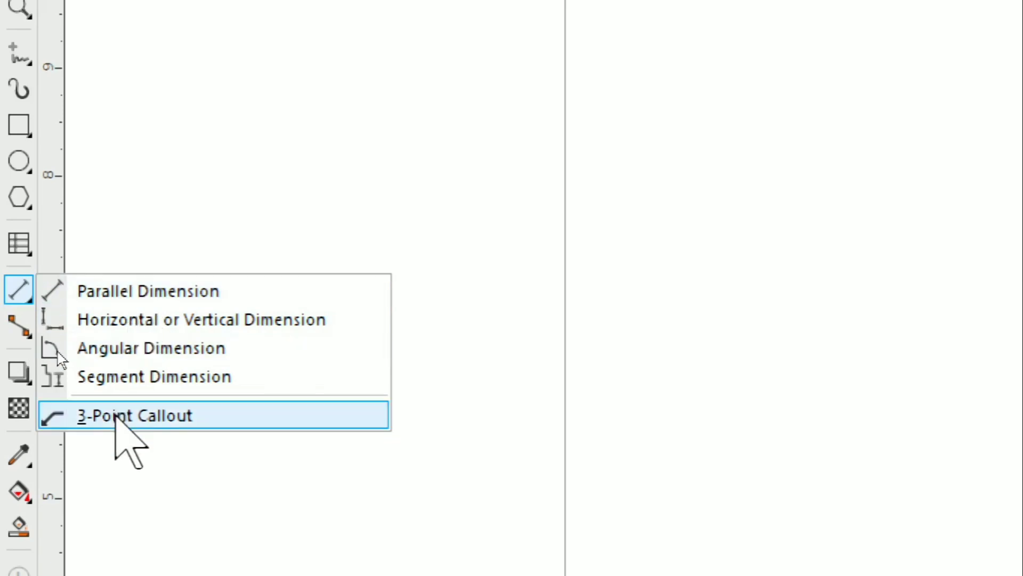
left_click(64, 229)
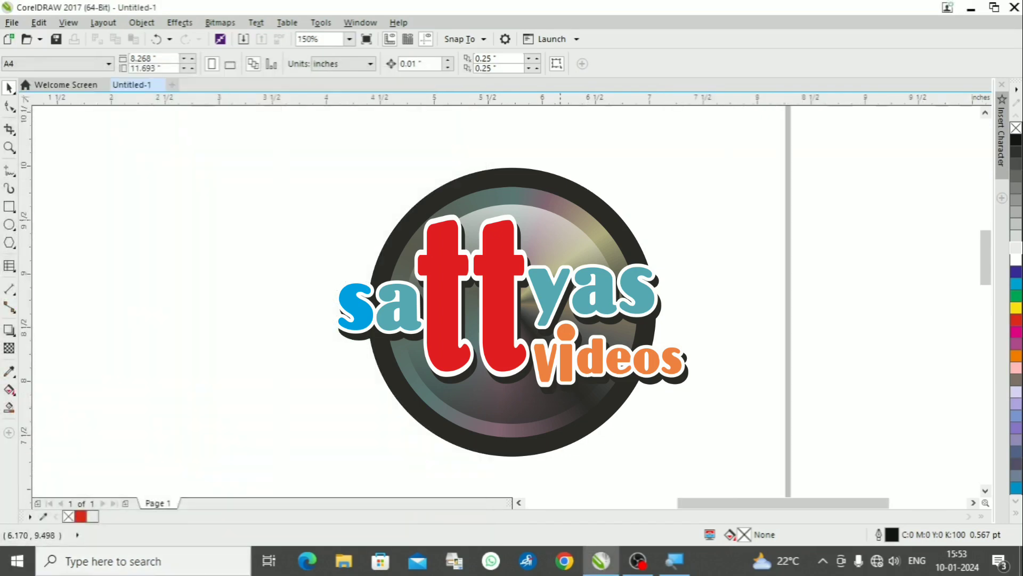
key("F3")
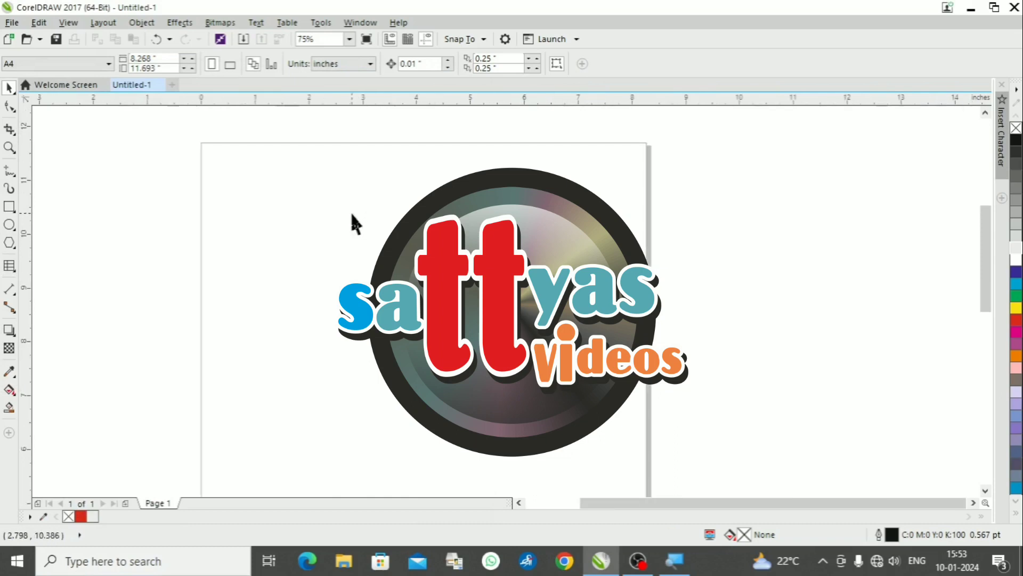